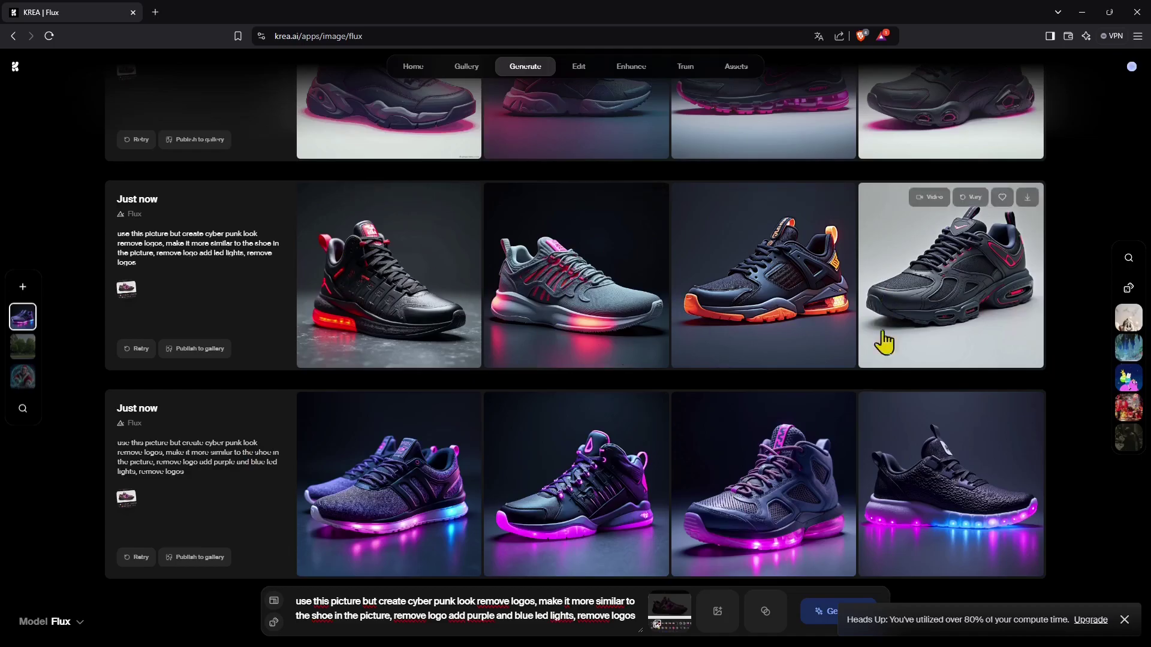
Select the cyberpunk Flux prompt text and increase the reference shoe image's strength
mouse_move(30, 332)
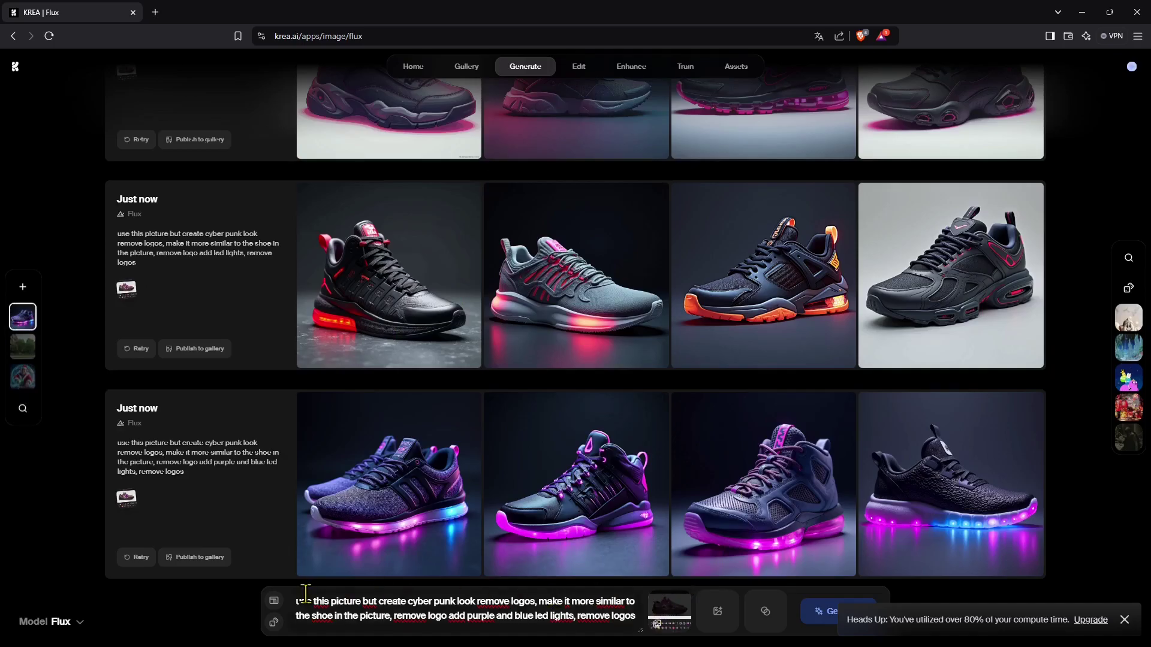
drag(298, 601, 628, 611)
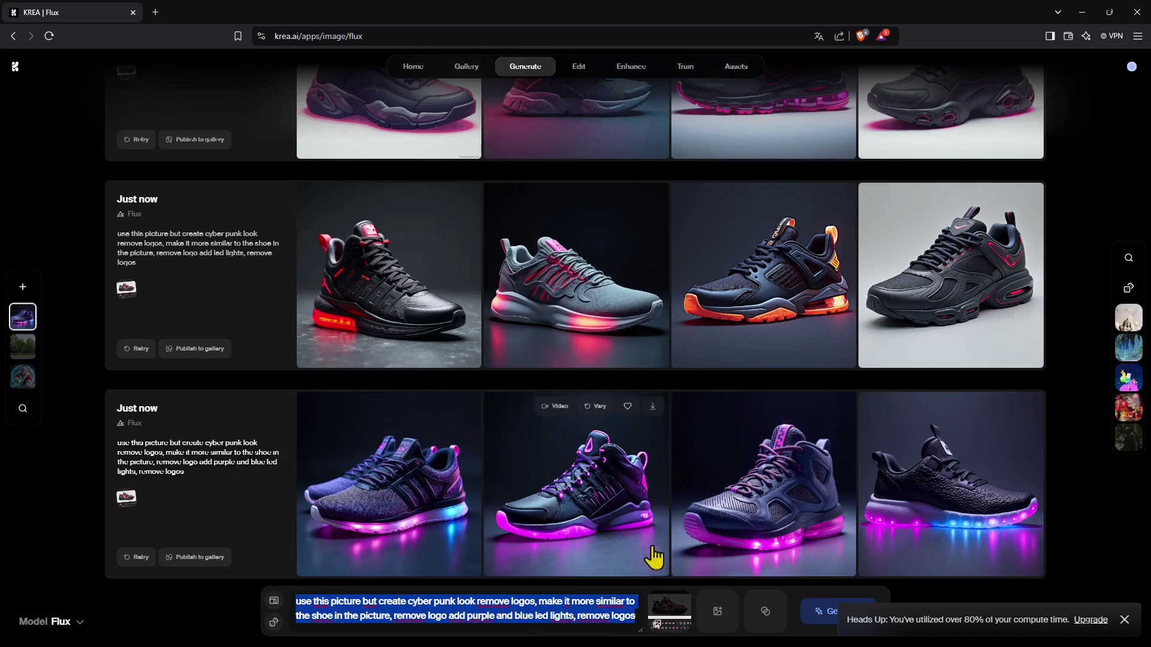
mouse_move(662, 599)
drag(666, 615, 666, 612)
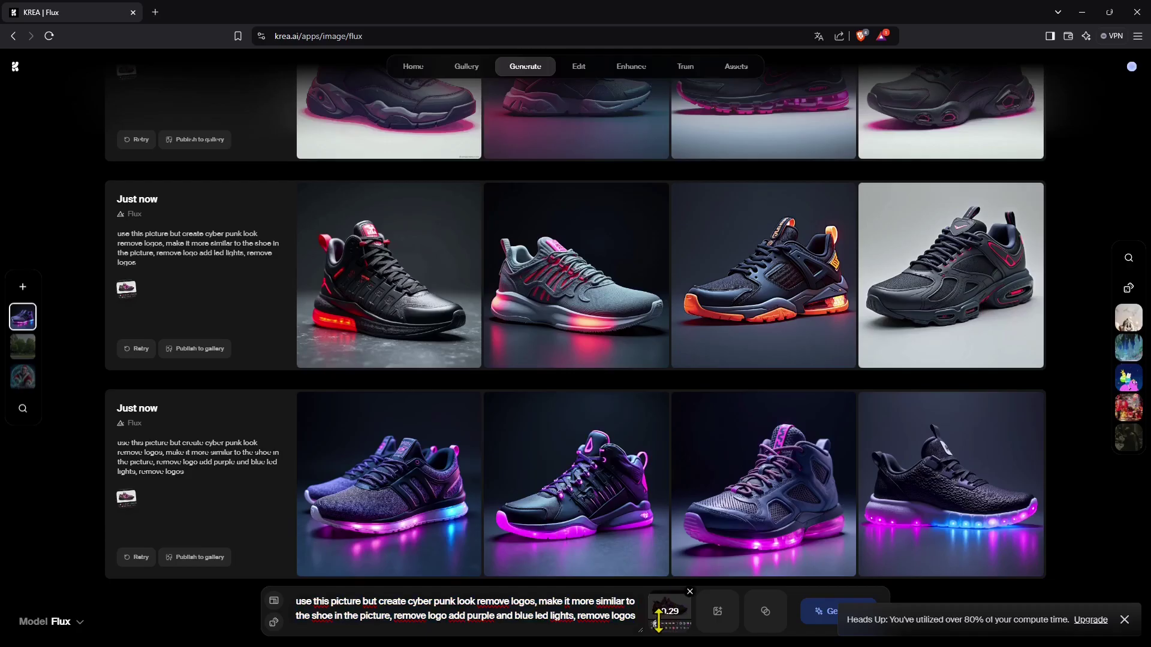
drag(662, 599, 674, 607)
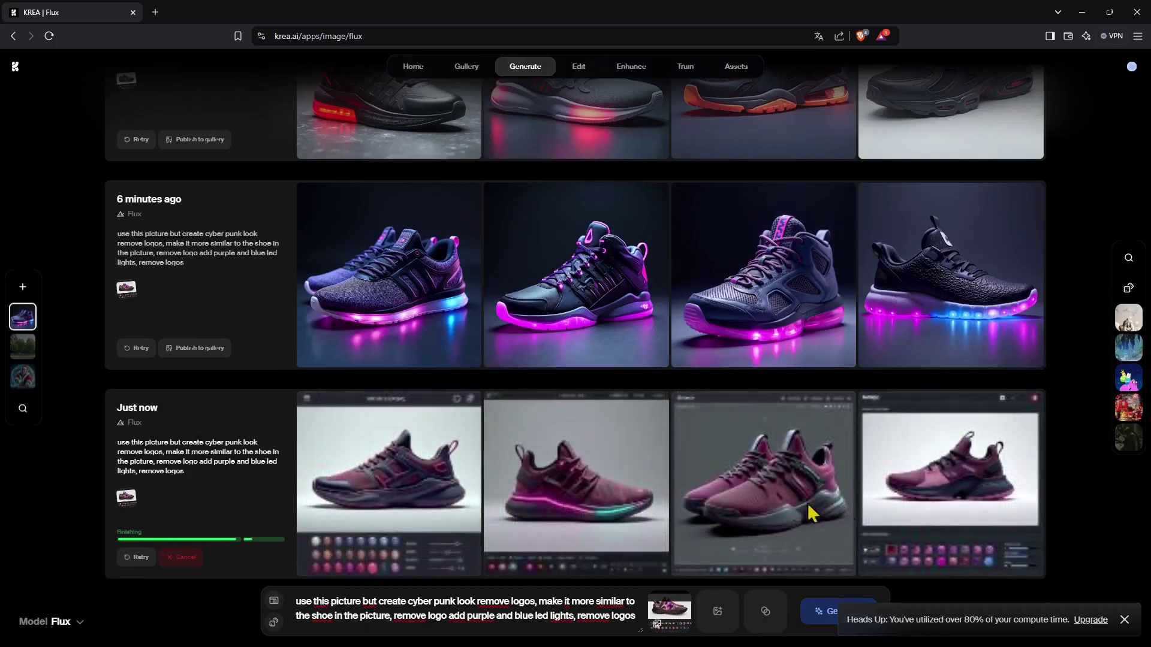
Let the four pink-and-purple sneaker images finish generating, then dismiss the compute-time notice
mouse_move(679, 599)
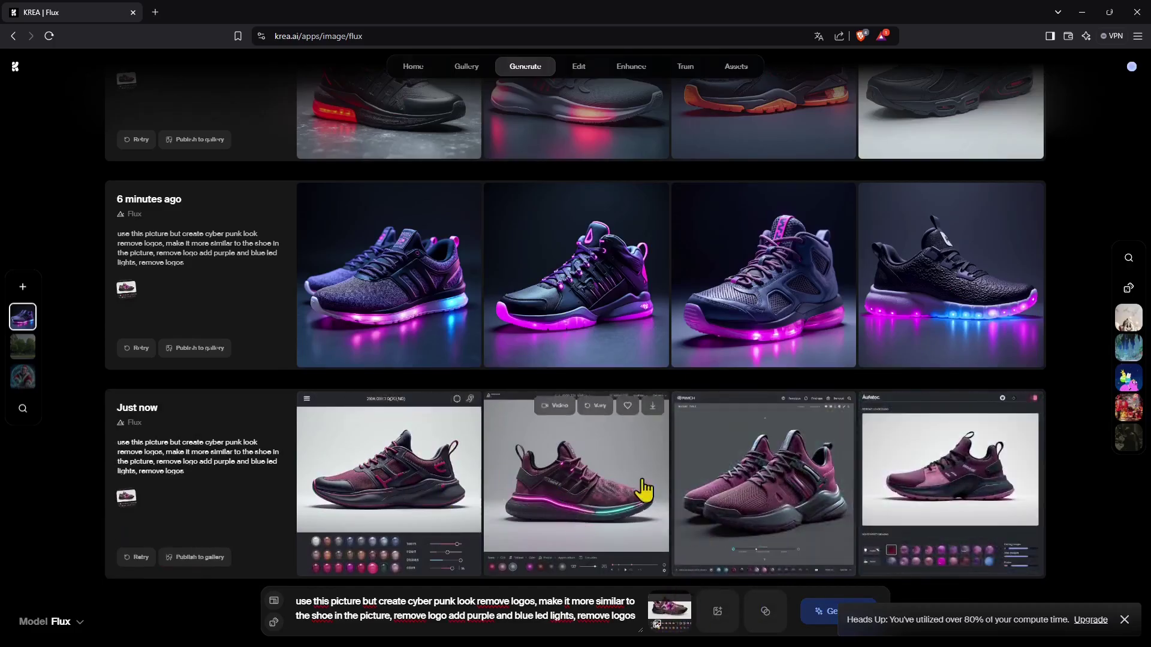
mouse_move(364, 467)
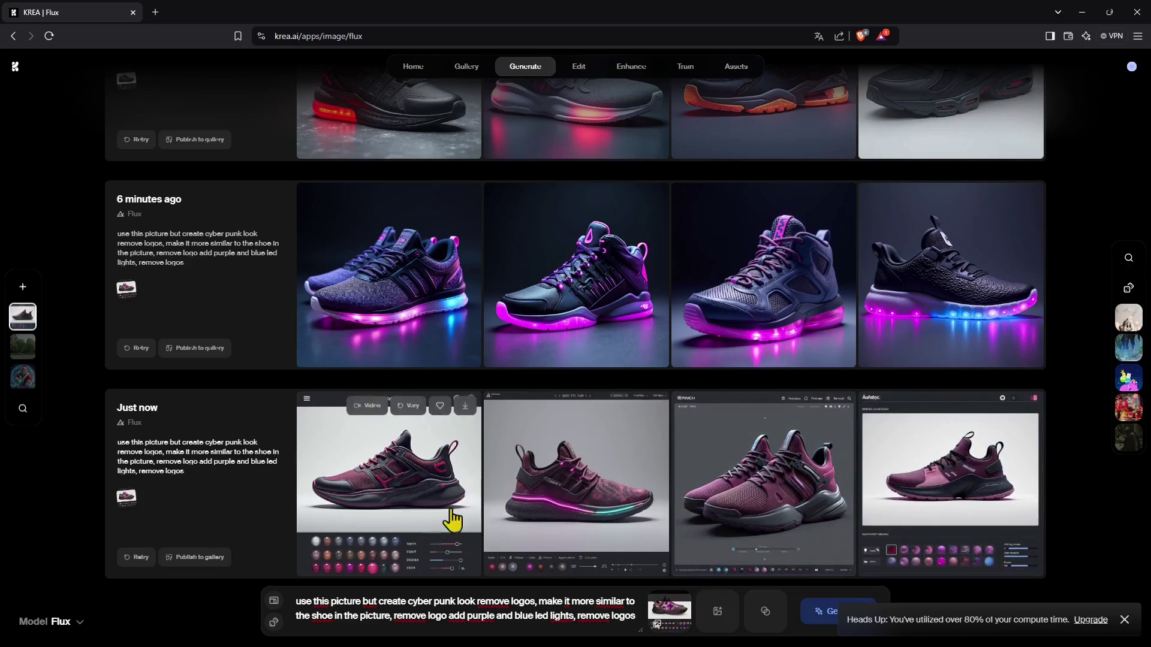
mouse_move(923, 573)
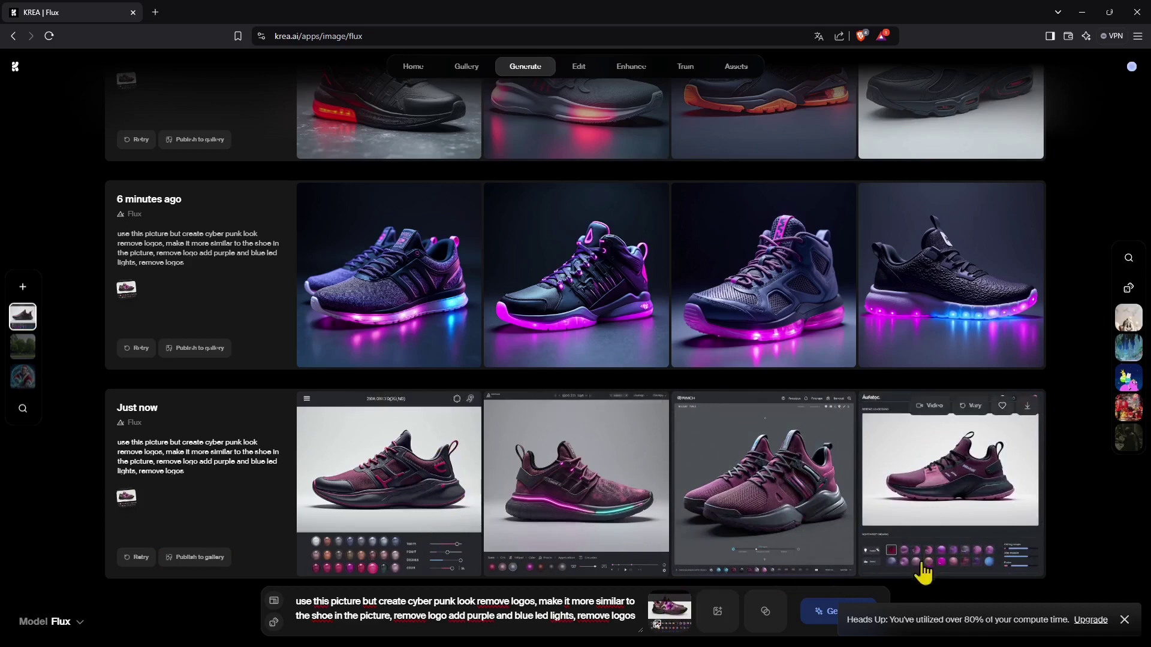
click(1124, 621)
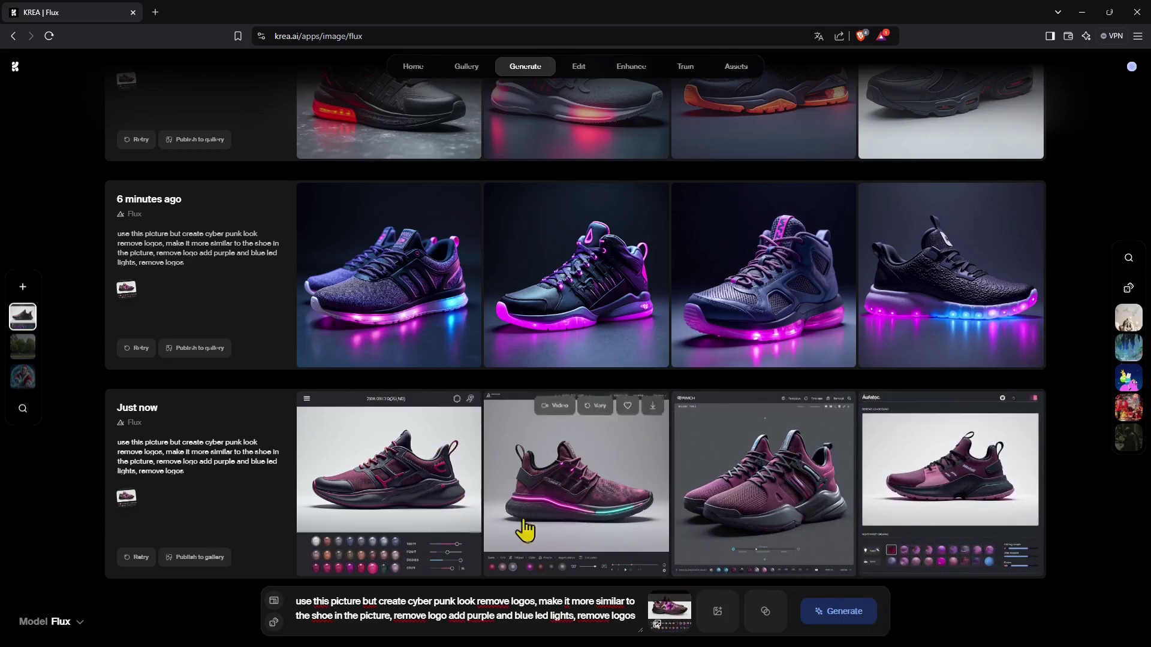
mouse_move(840, 545)
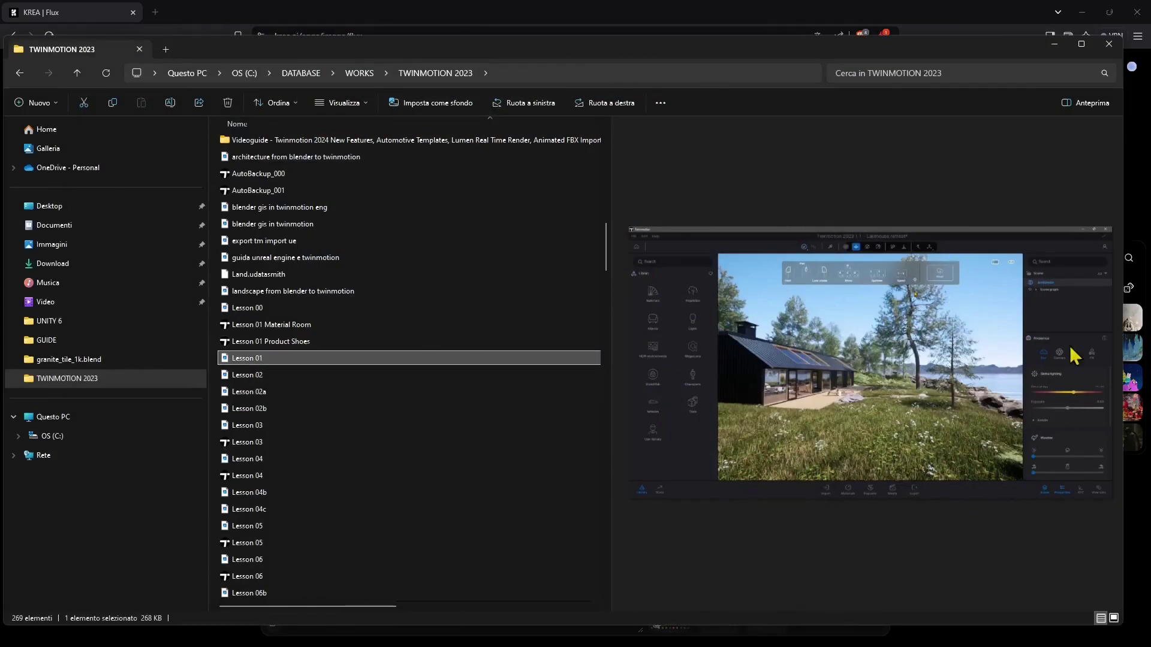
Step through the Lesson 02 to Lesson 15 render previews, ending on the colourful Lesson 15f sneaker
click(299, 374)
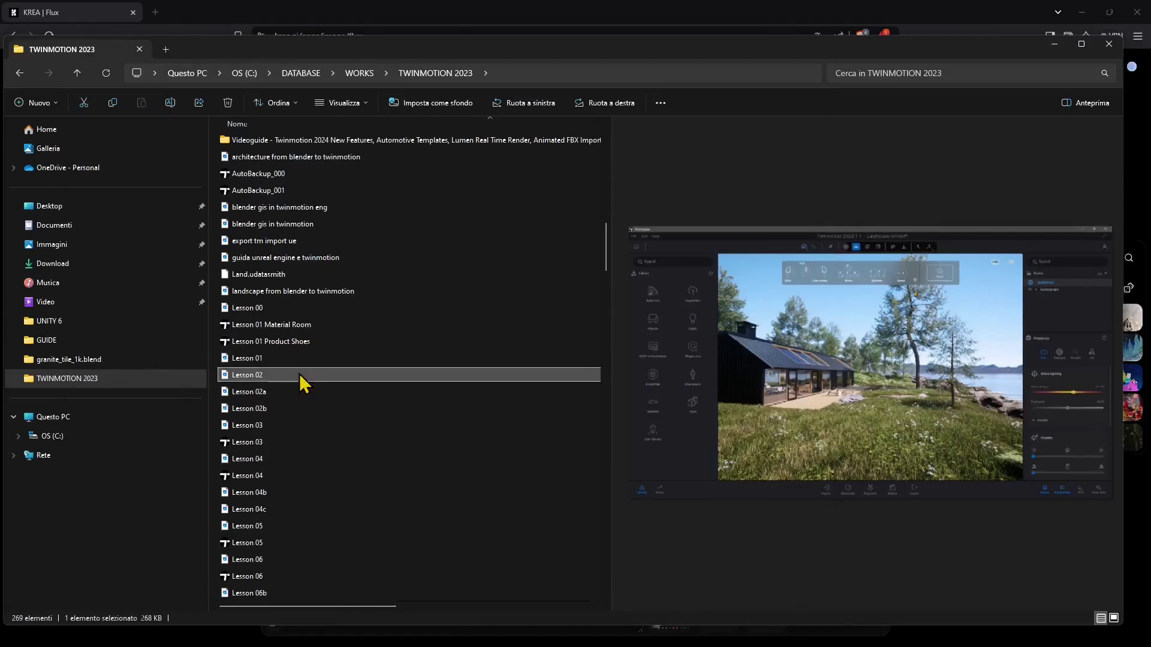
key(Down)
key(Down)
key(Down)
key(Down)
key(Down)
key(Down)
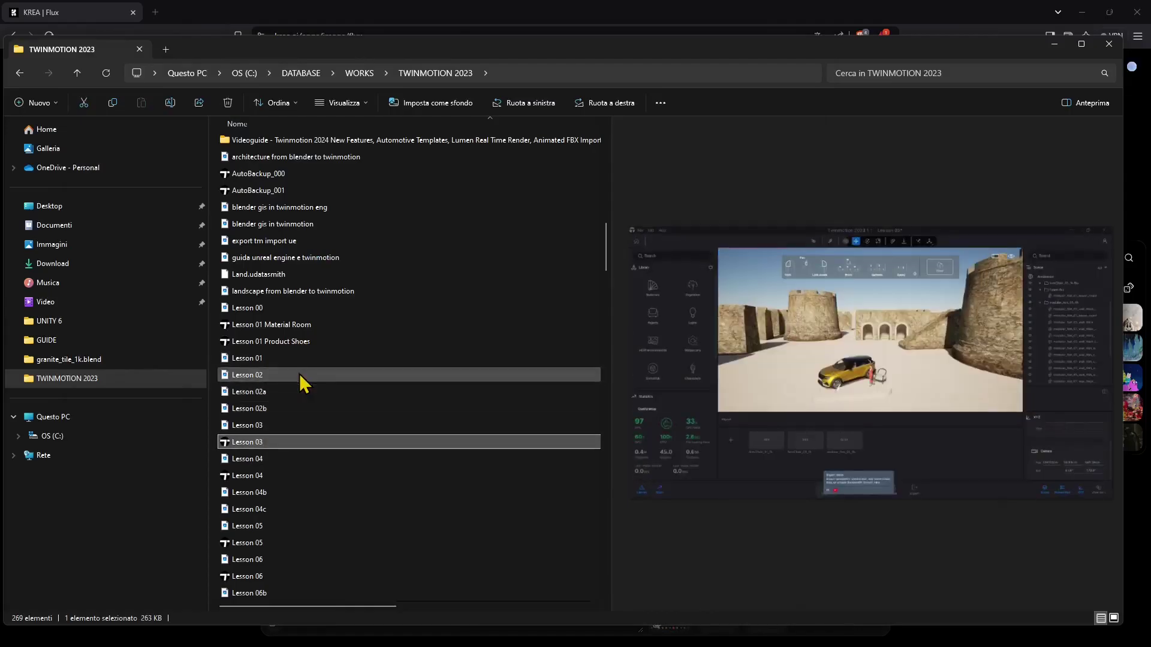
key(Down)
key(Down)
key(Down)
key(Down)
key(Down)
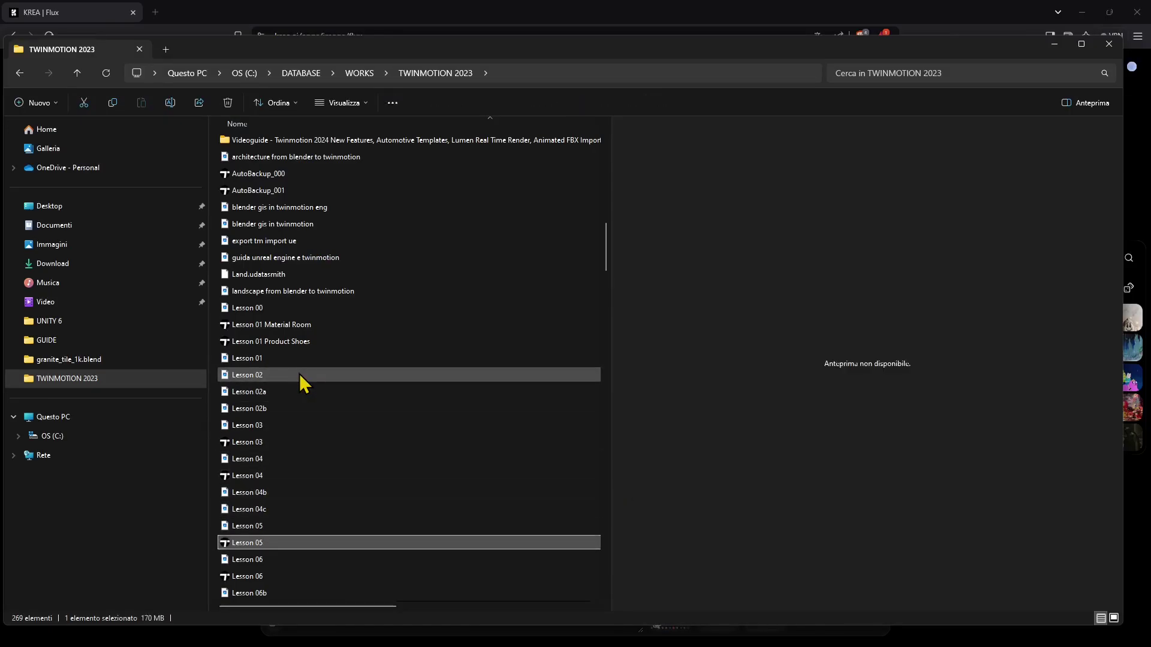
key(Down)
key(Down)
key(Down)
key(Down)
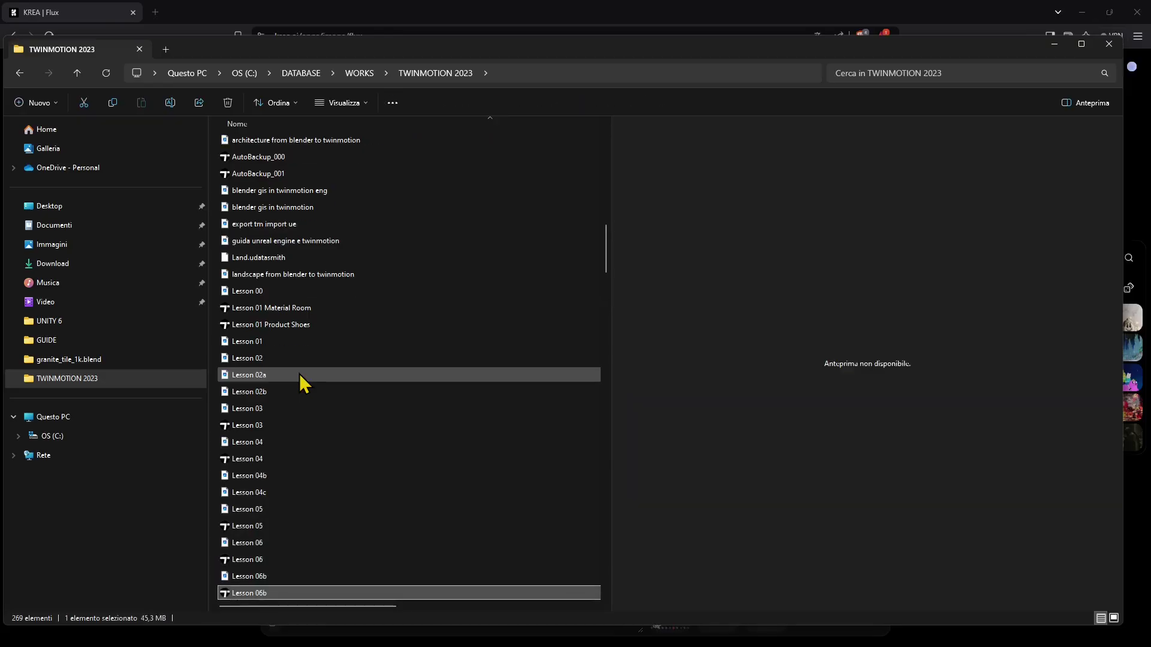
key(Down)
key(Down)
key(Down)
key(Down)
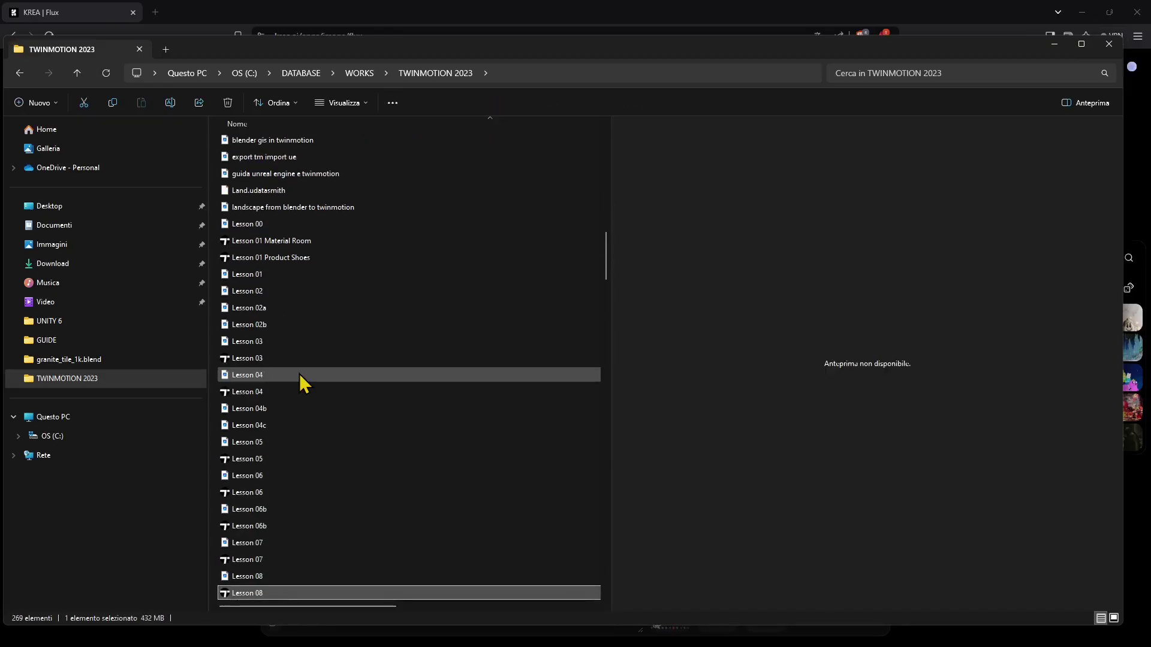
key(Down)
key(Down)
key(Down)
key(Down)
key(Down)
key(Down)
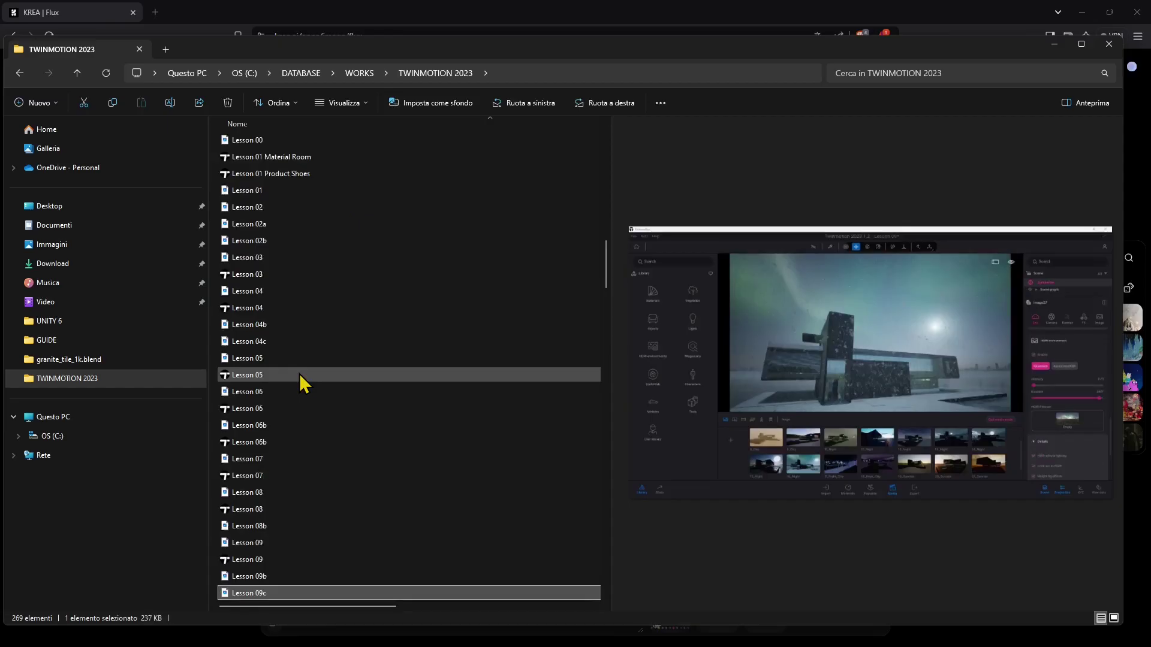
key(Down)
key(Down)
key(Down)
key(Down)
key(Down)
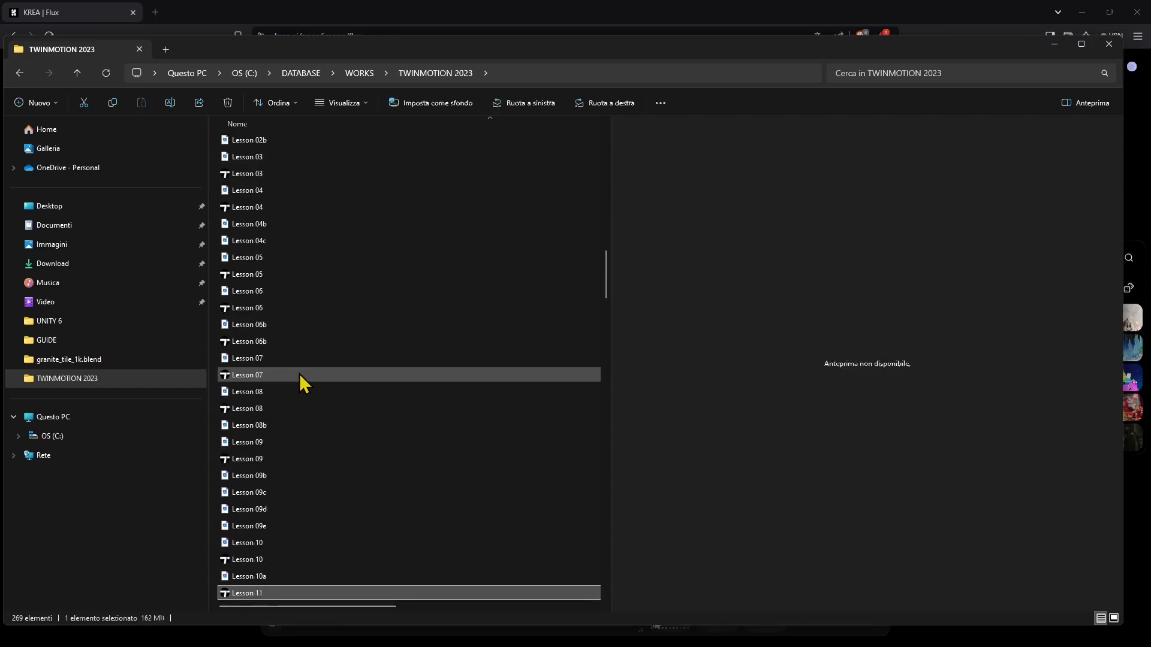
key(Down)
key(Down)
key(Down)
key(Down)
key(Down)
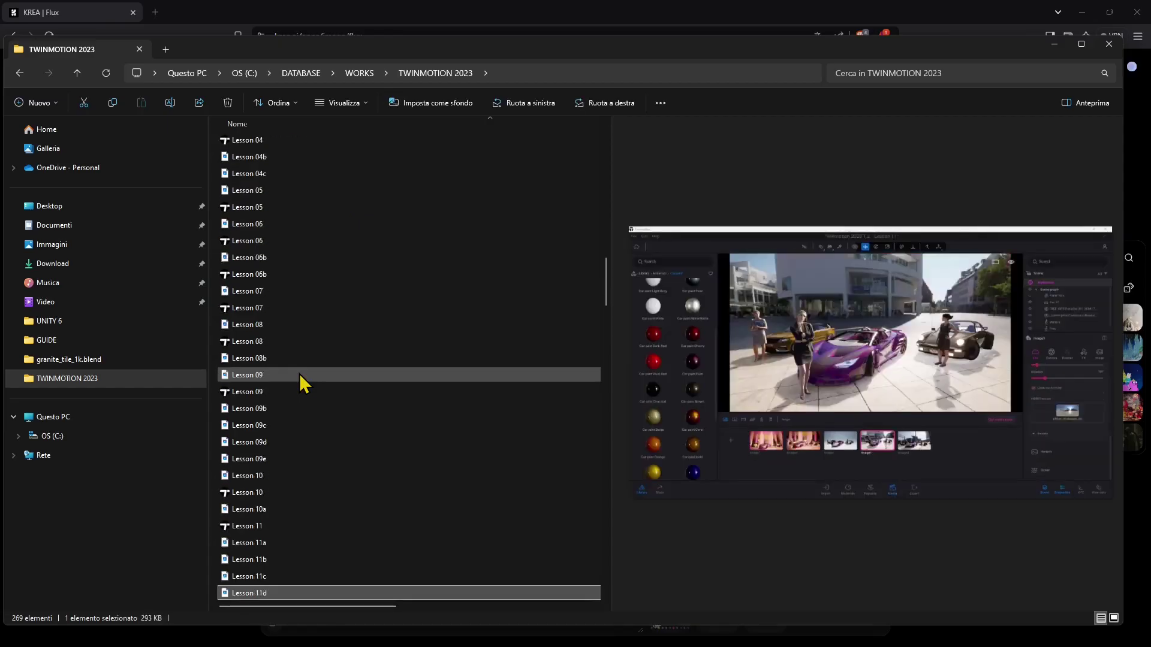
key(Down)
key(Down)
key(Down)
key(Down)
key(Down)
key(Down)
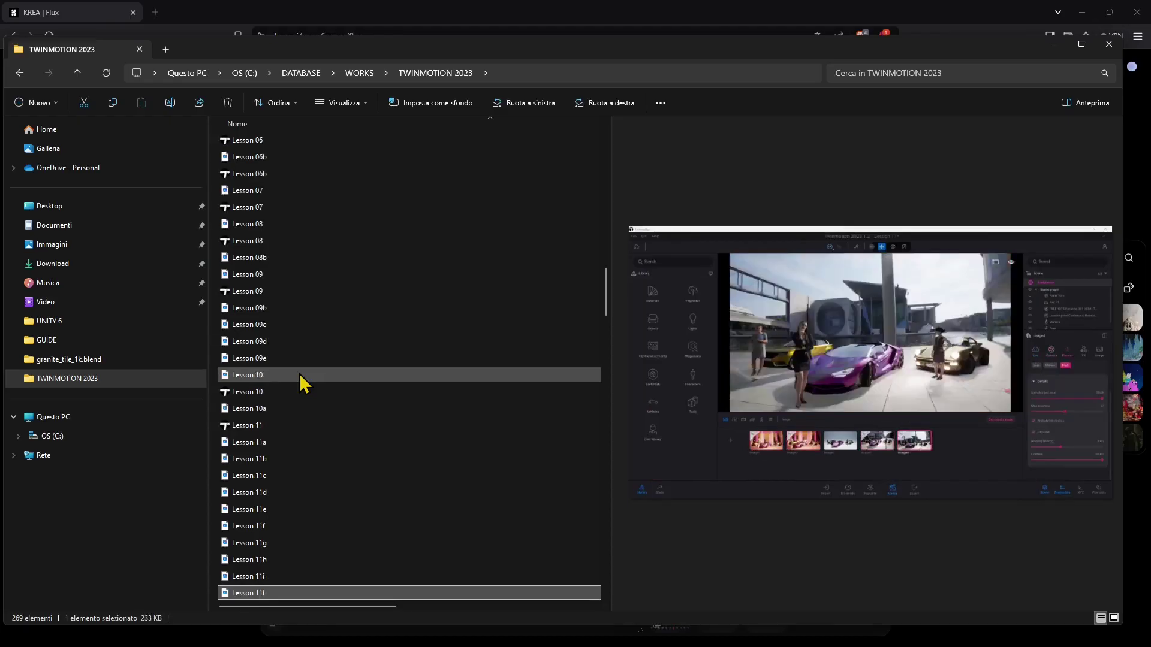
key(Down)
key(Down)
key(Down)
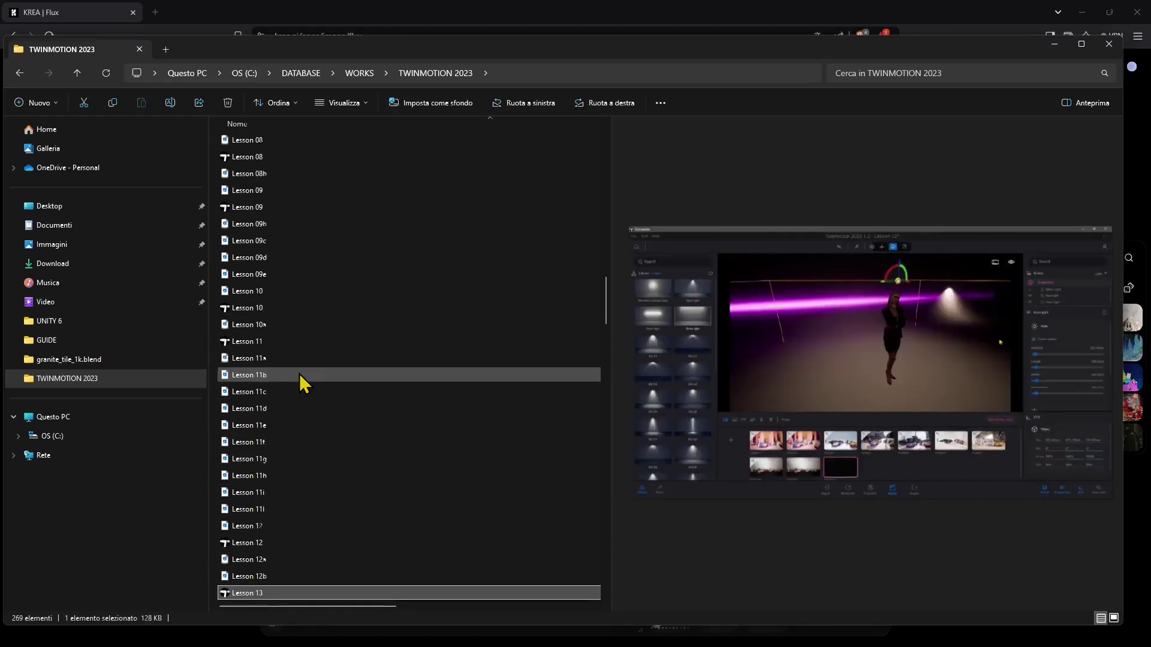
key(Down)
key(Down)
key(Down)
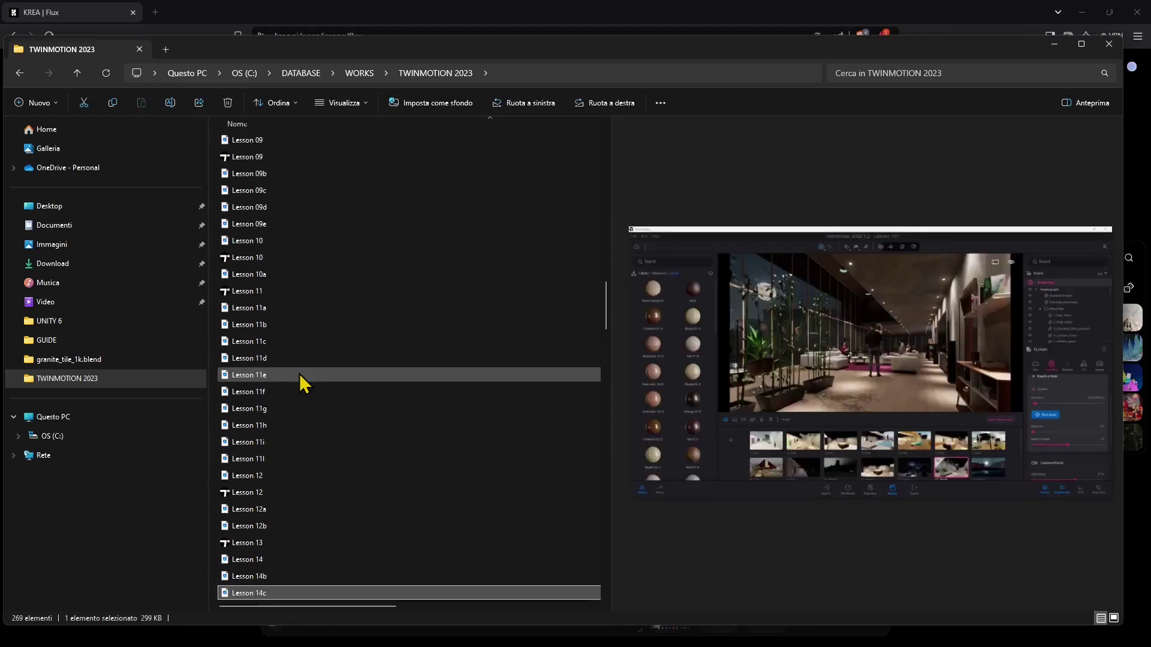
key(Down)
key(Down)
key(Down)
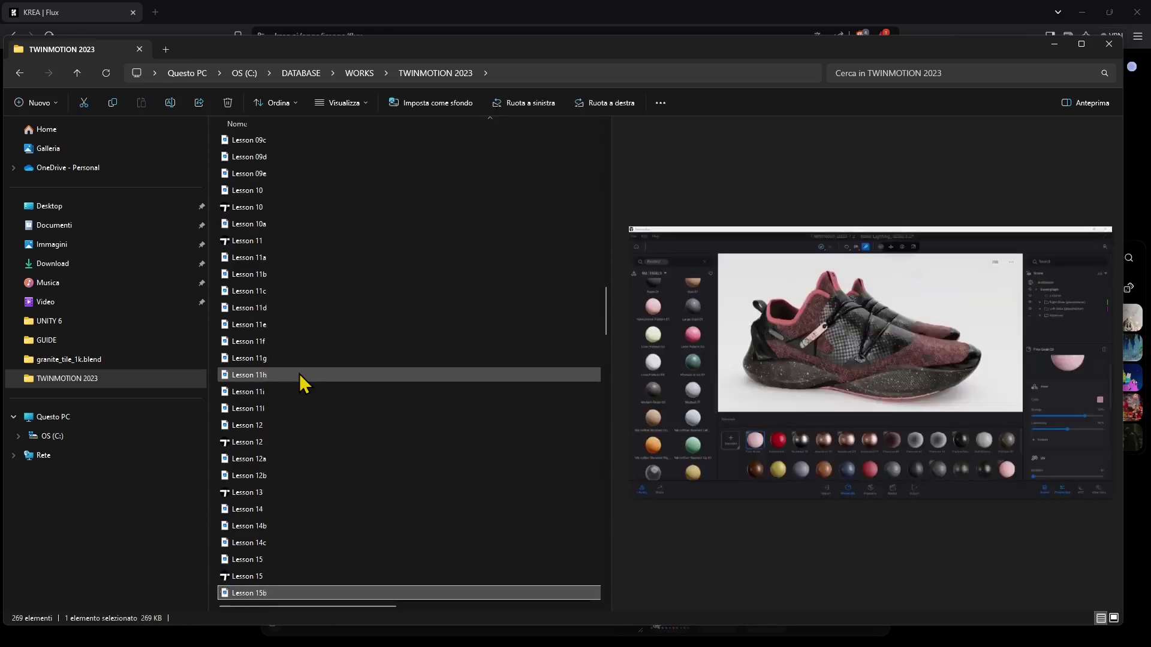
key(Down)
key(Down)
key(Down)
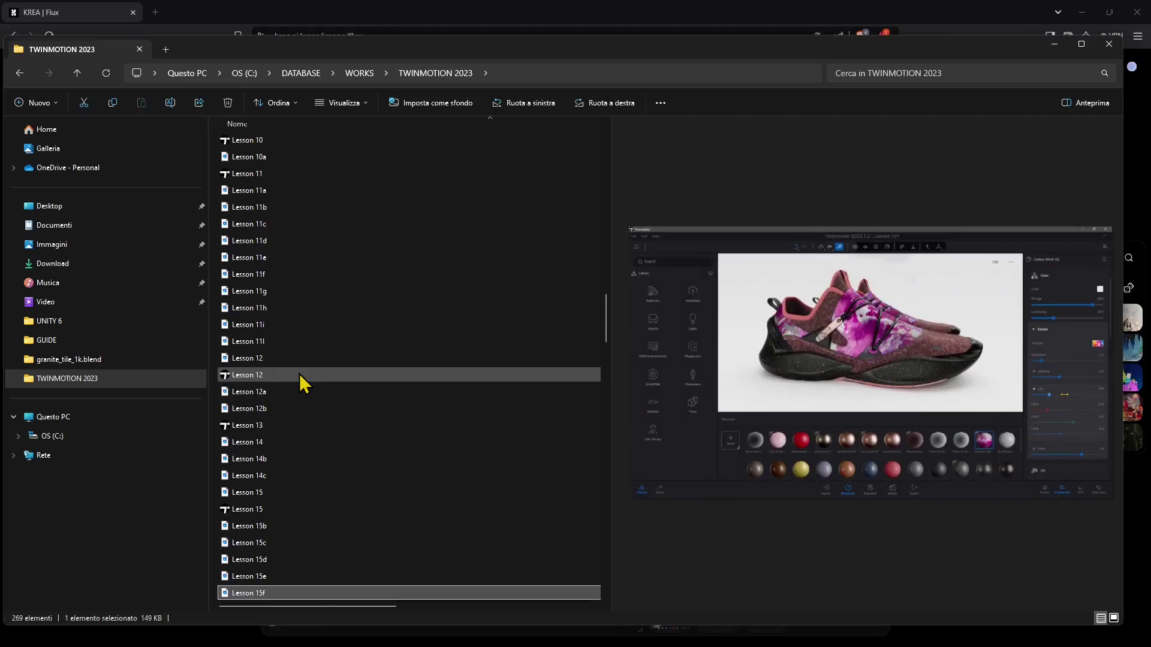
Preview the Lesson 16, Lesson 17 and Lesson 18 renders, including Lesson 18m
scroll(419, 375, down, 4)
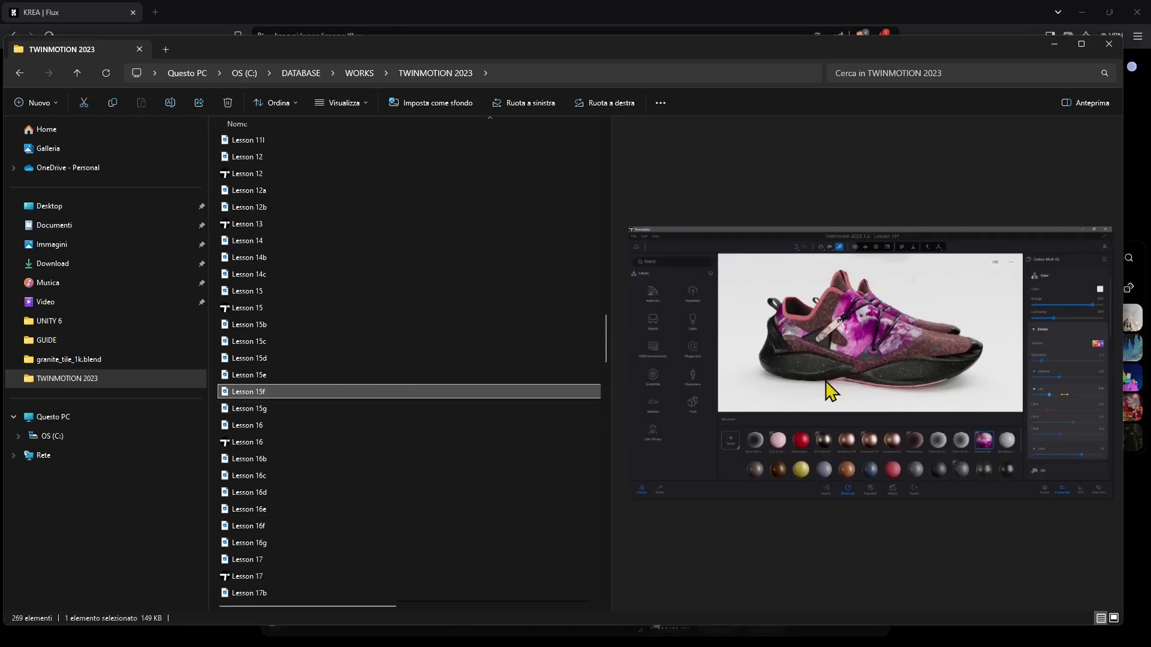
key(Down)
key(Down)
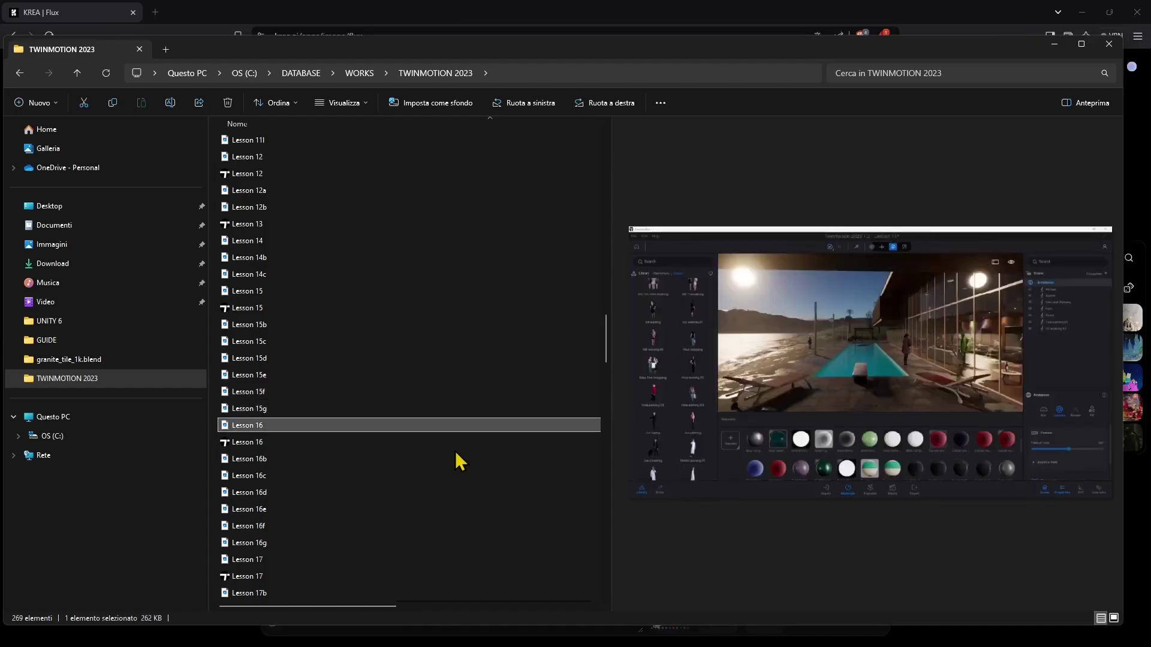
key(Down)
key(Down)
key(Down)
key(Down)
key(Down)
key(Down)
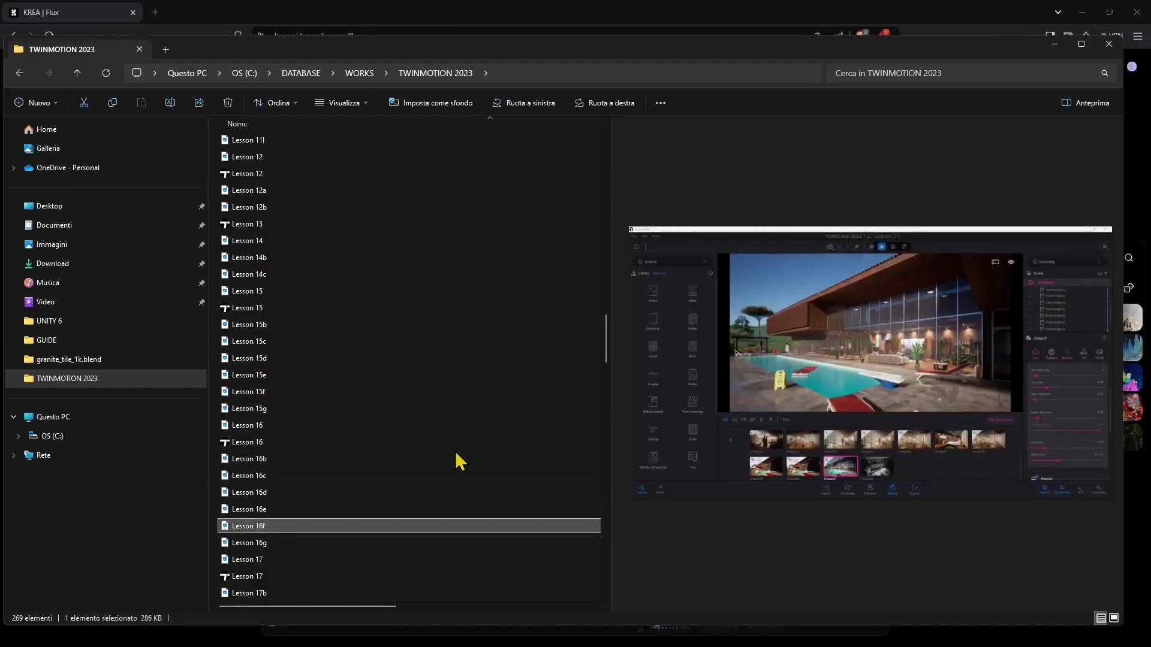
key(Down)
key(Down)
key(Down)
key(Down)
key(Down)
key(Down)
key(Down)
key(Down)
key(Down)
key(Down)
key(Down)
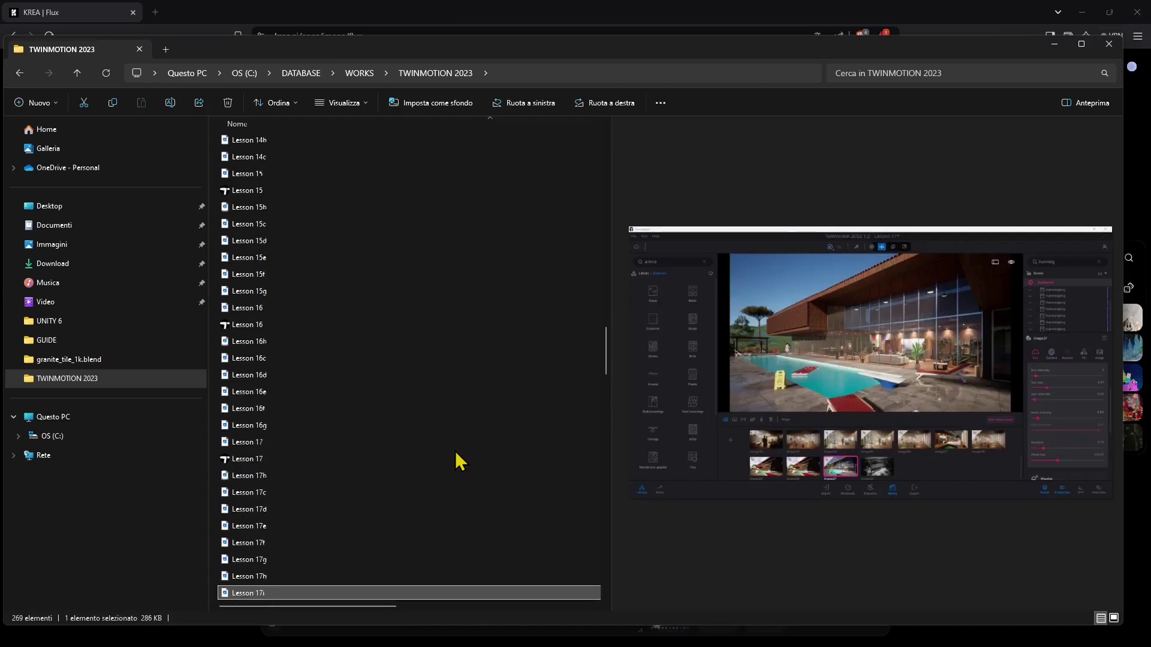
scroll(312, 390, down, 7)
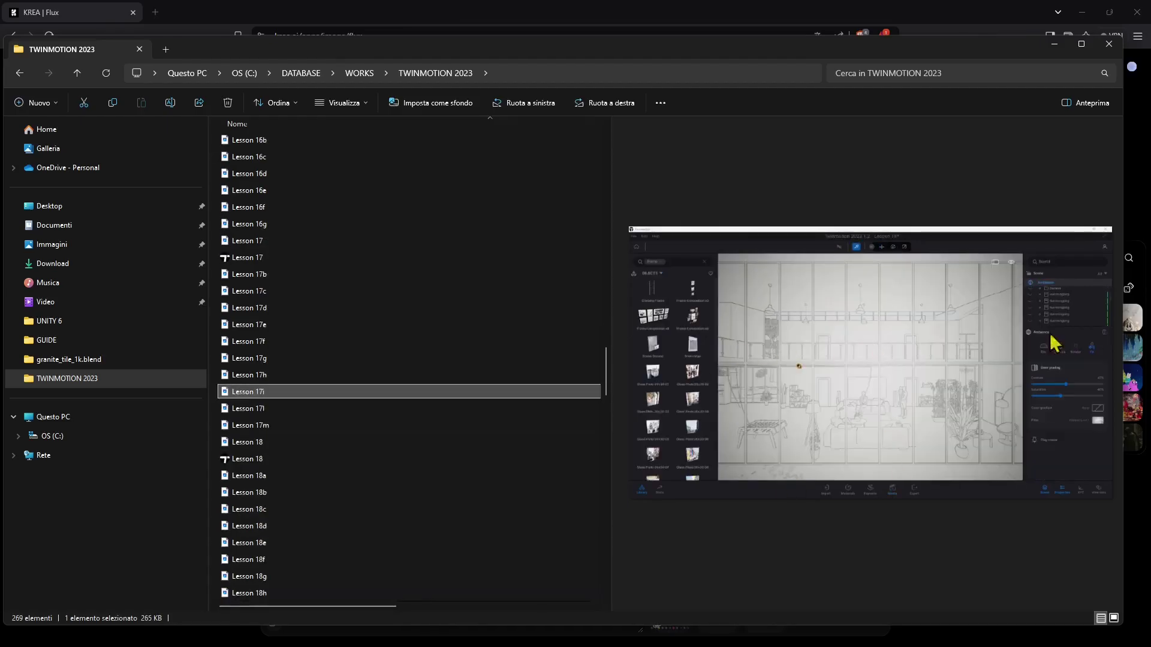
click(343, 441)
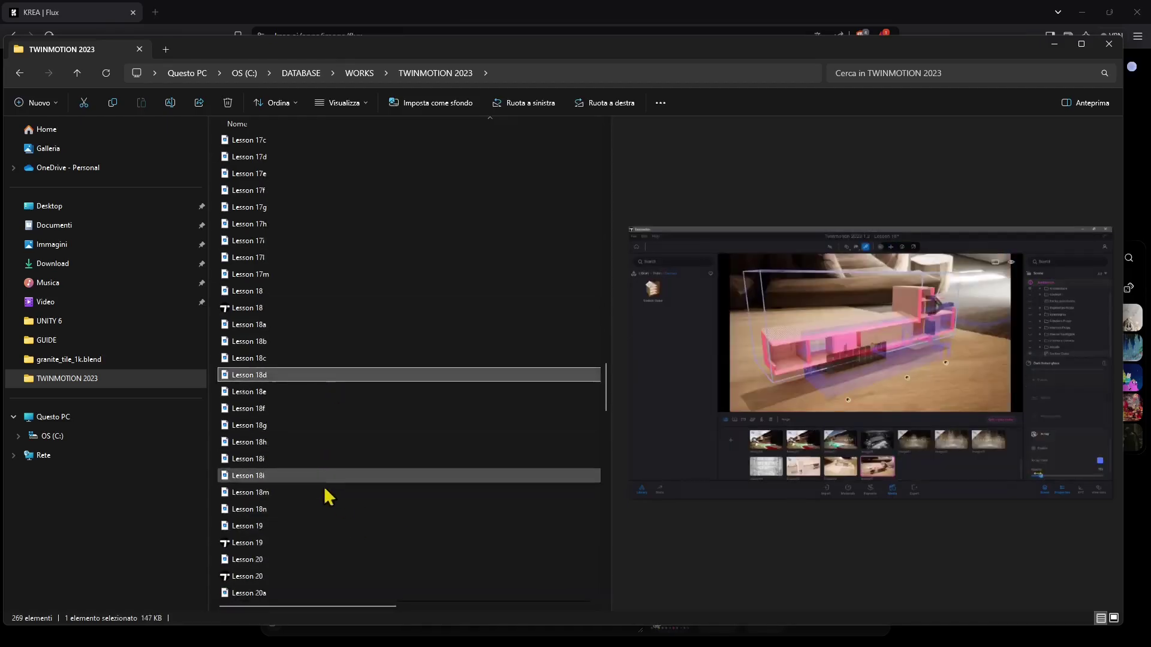
click(329, 492)
Preview the Lesson12, Lesson12m, Lesson13i and Lesson13e renders and the Lezione 01_000 file
scroll(325, 493, down, 3)
click(331, 493)
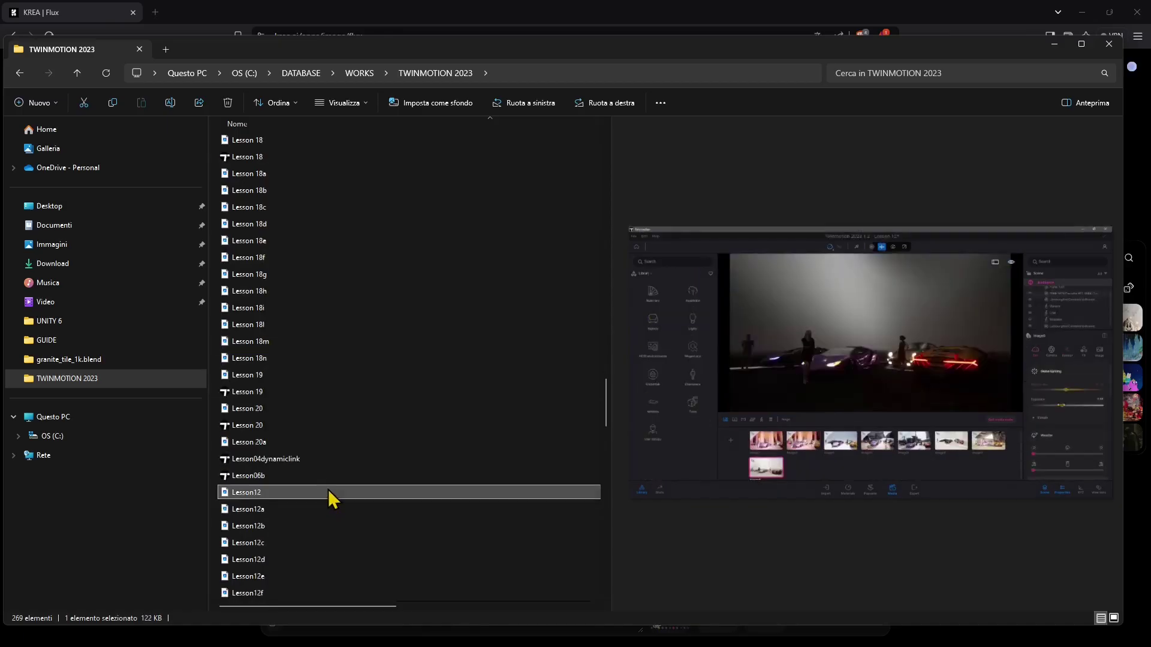
scroll(281, 461, down, 3)
click(269, 490)
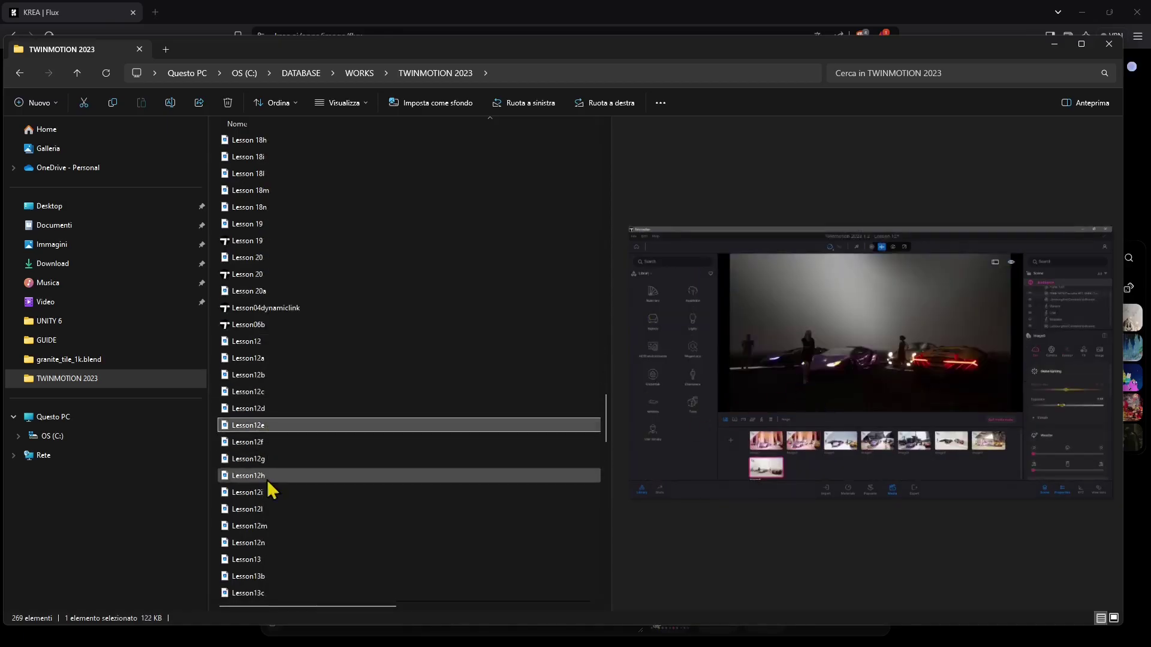
click(257, 531)
scroll(256, 539, down, 3)
click(257, 530)
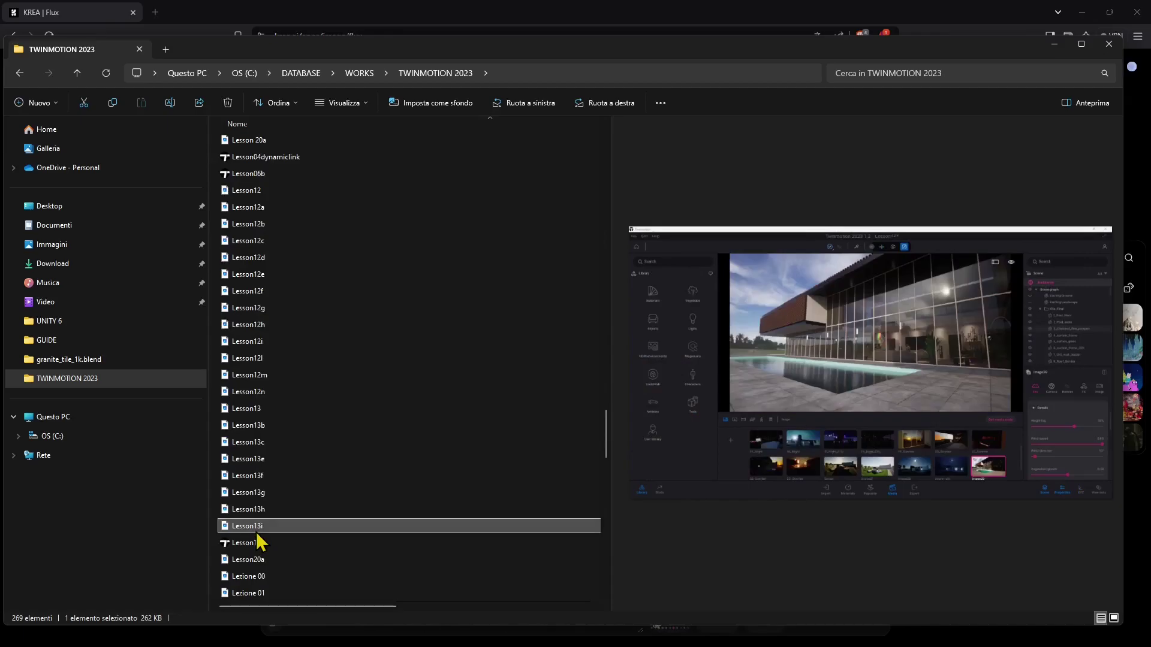
click(248, 465)
scroll(252, 471, down, 3)
click(254, 476)
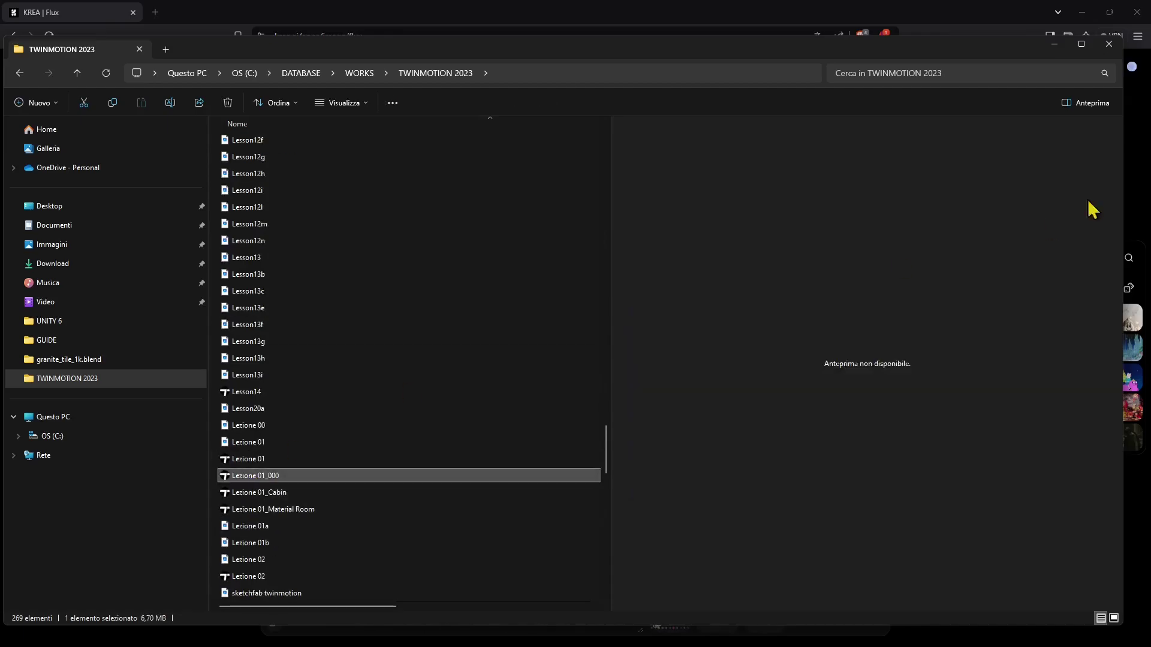
Close File Explorer, select the Flux prompt and scroll through the generation history
click(1110, 45)
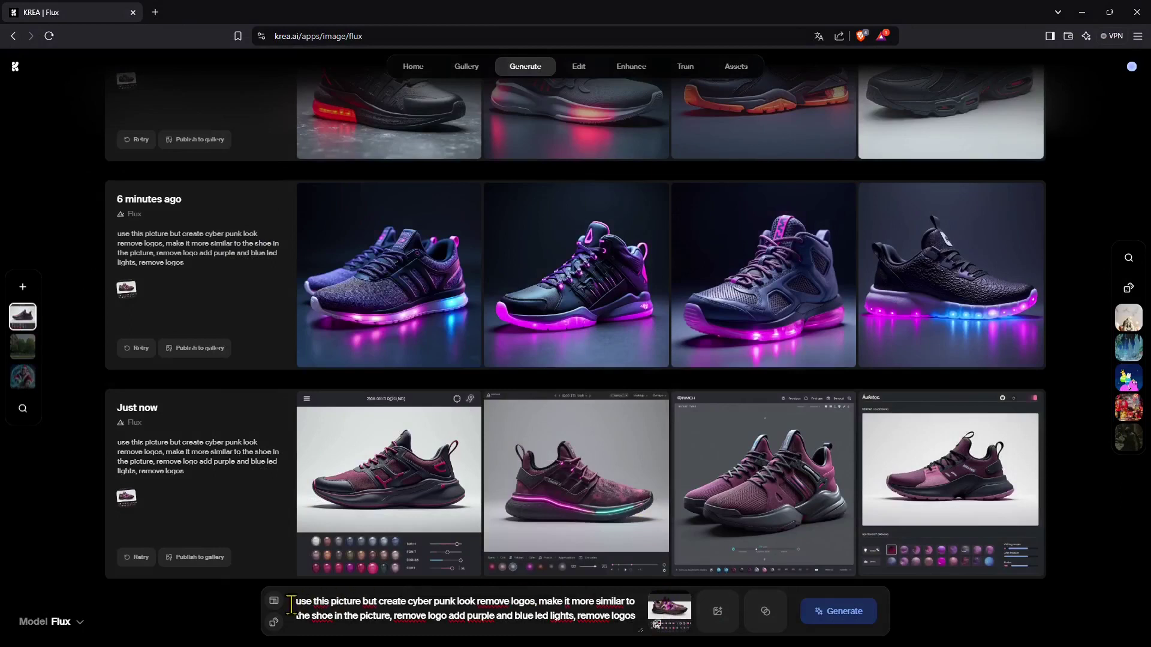
triple_click(360, 601)
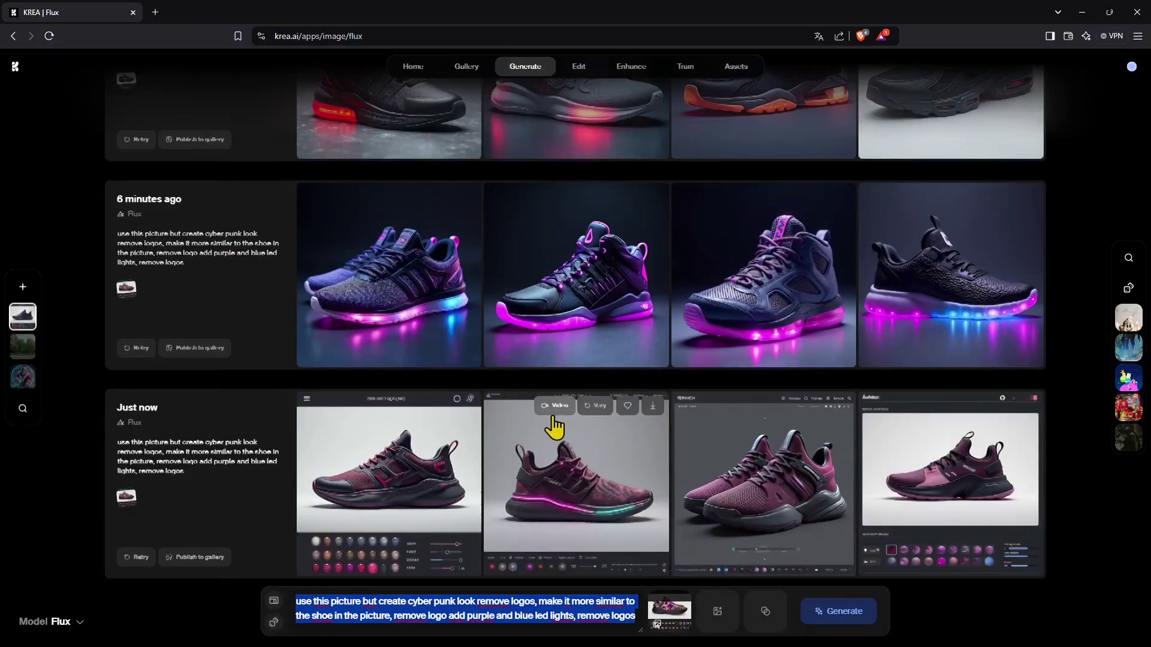
scroll(554, 427, up, 20)
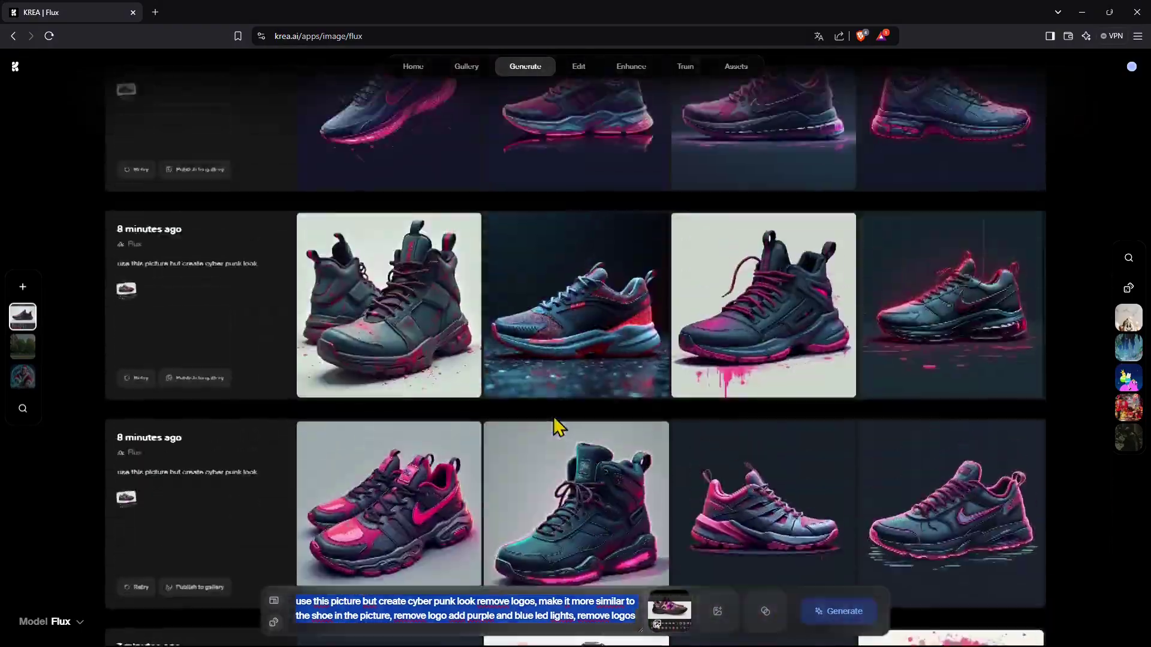
scroll(554, 423, down, 10)
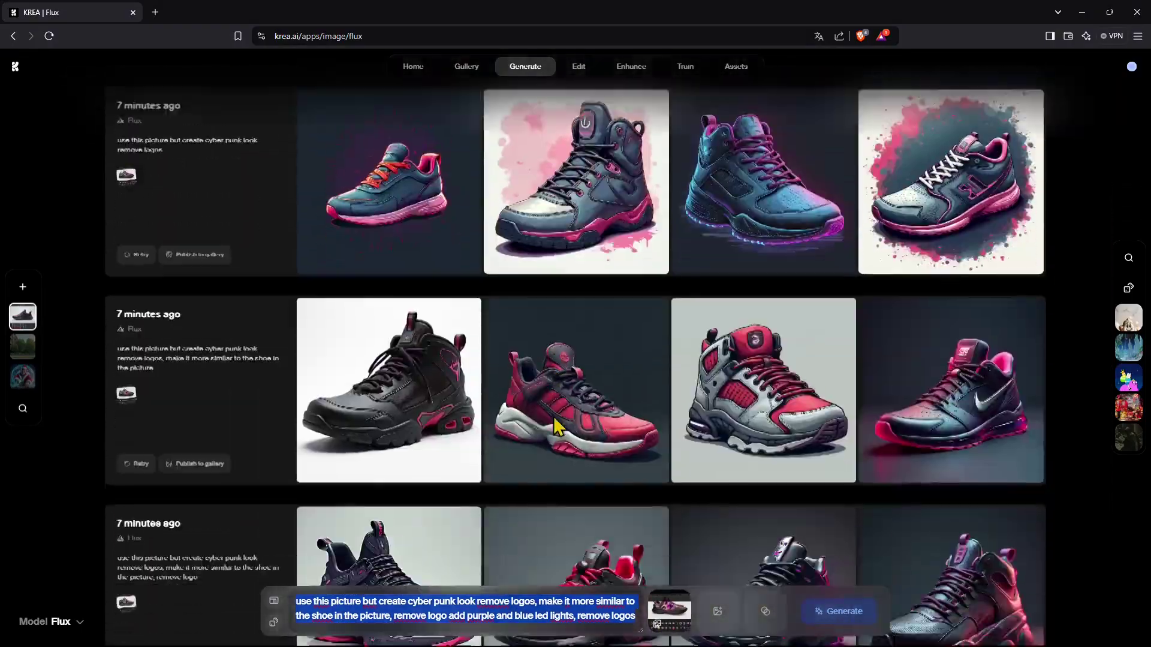
scroll(554, 426, down, 10)
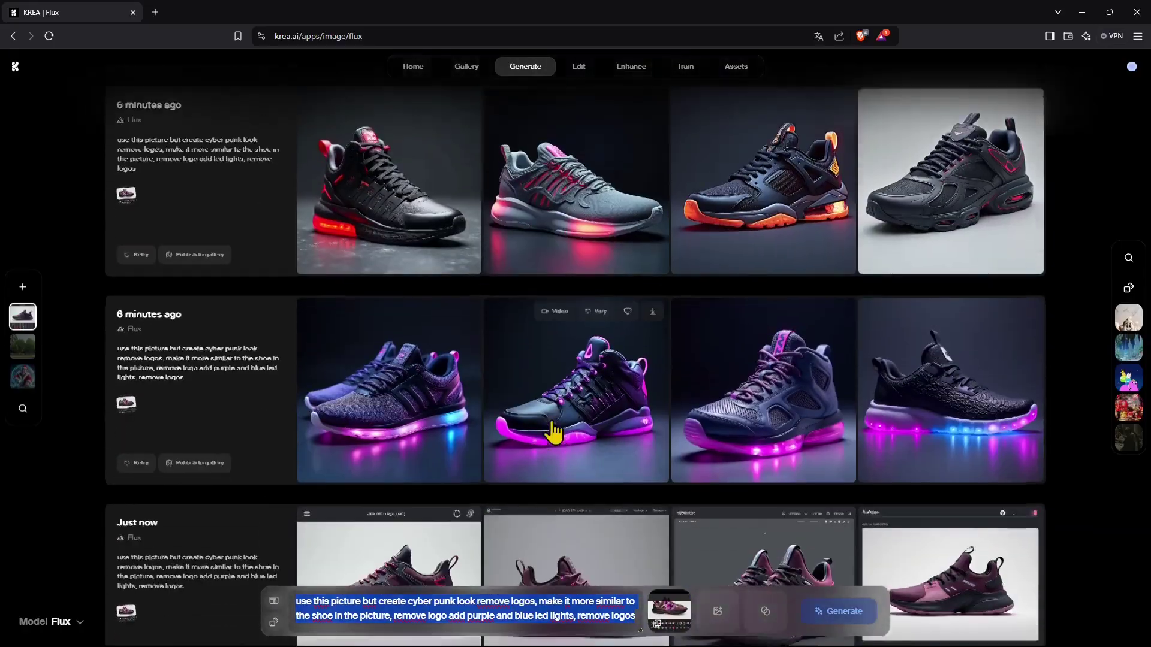
scroll(554, 430, down, 2)
Lower the reference sneaker image's strength to 0.25
mouse_move(675, 609)
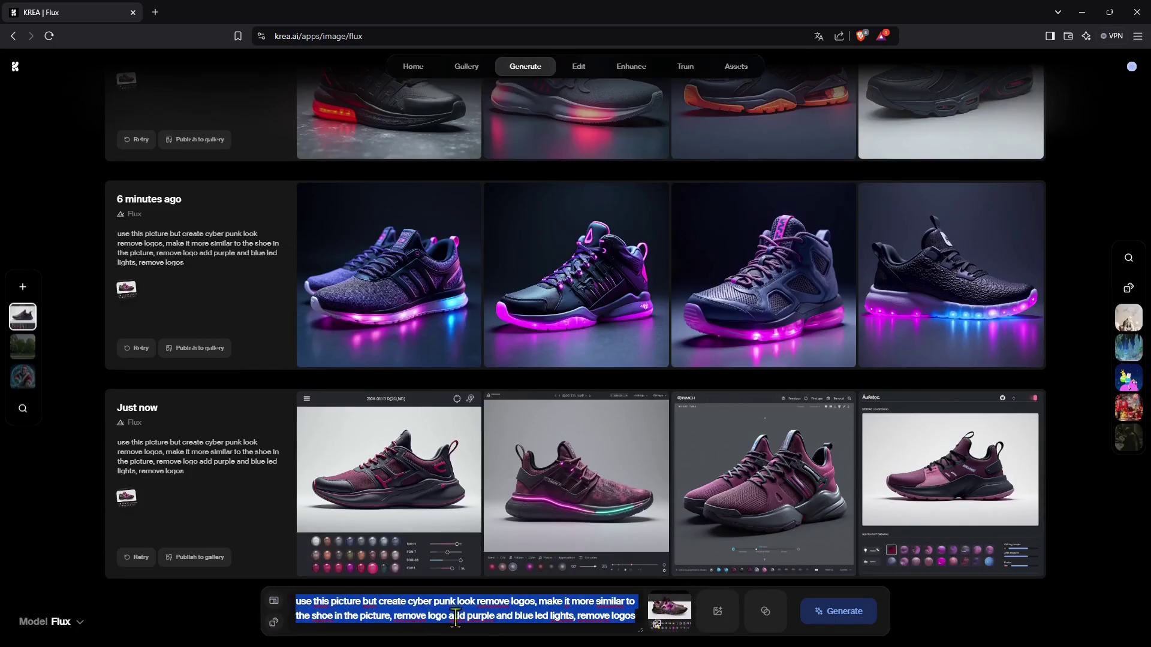
drag(660, 623, 659, 624)
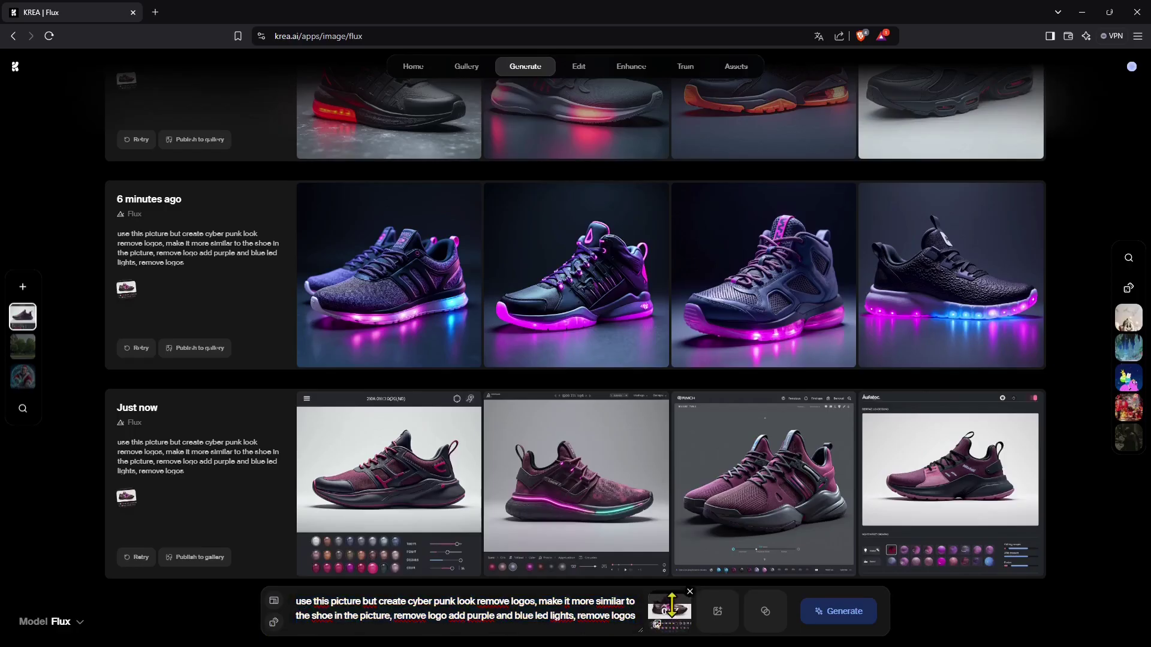
mouse_move(23, 300)
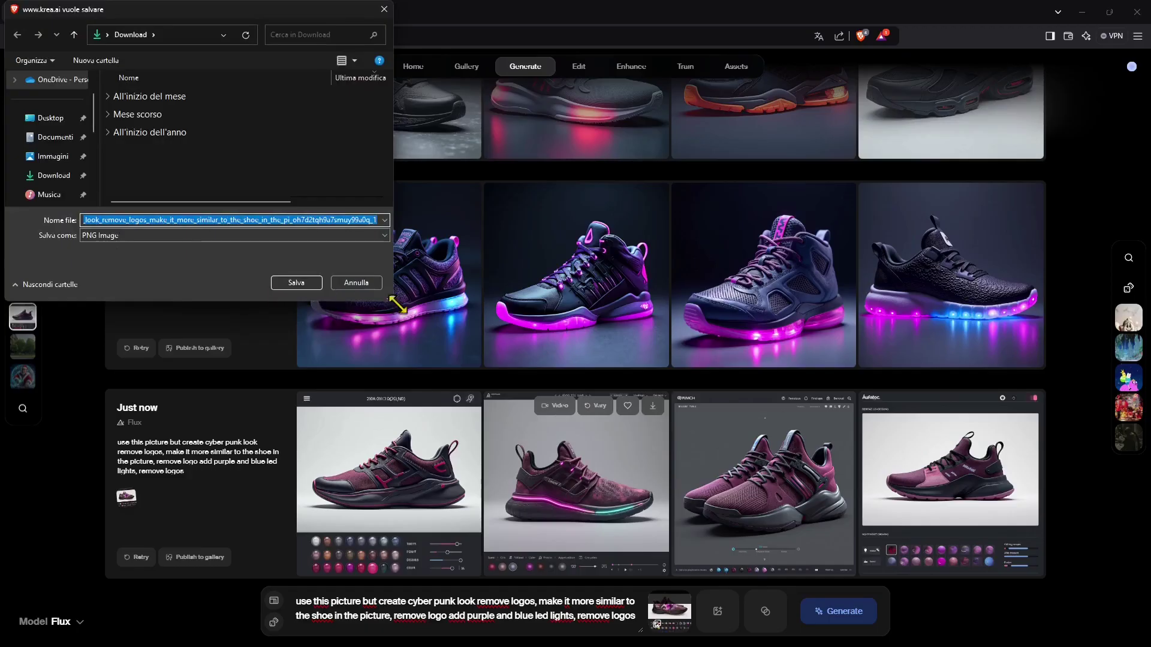
Save the generated sneaker image as 'krea ai prod viz.png' in the TWINMOTION 2023 folder
drag(405, 312, 694, 491)
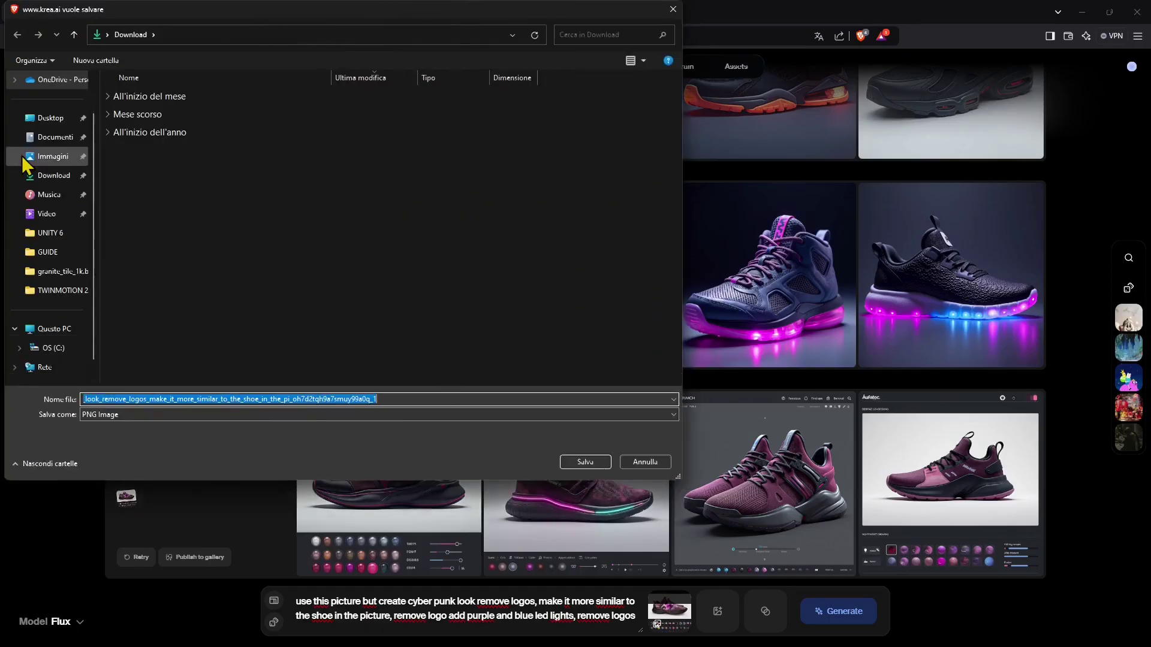
click(55, 291)
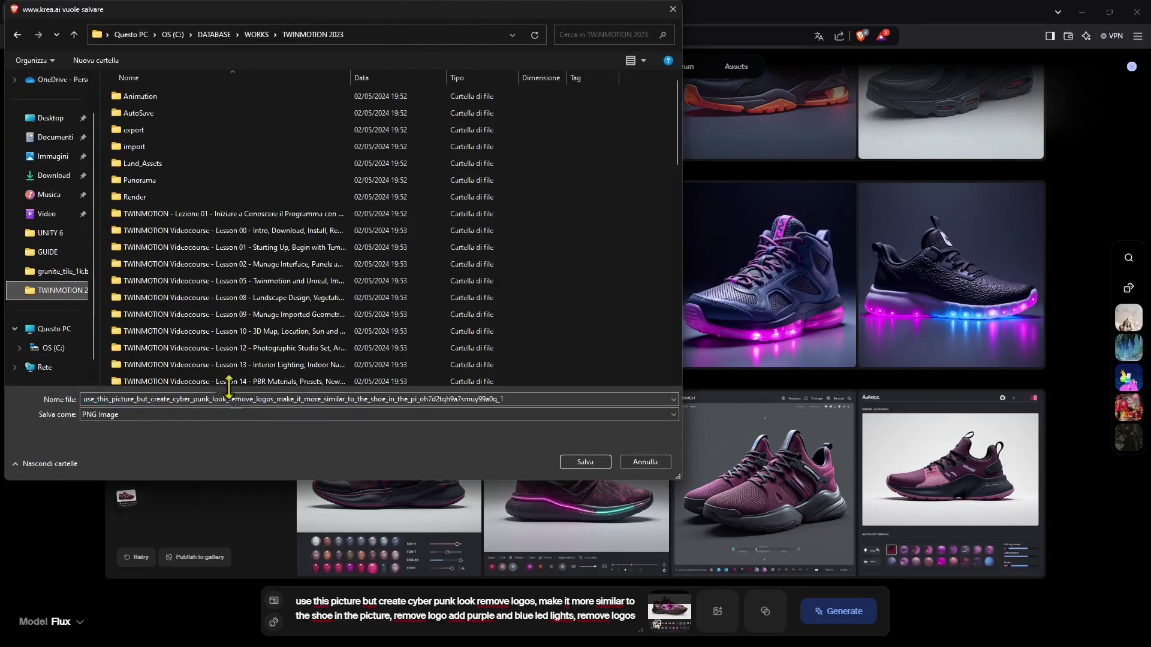
double_click(228, 399)
text(krea ai prod viz)
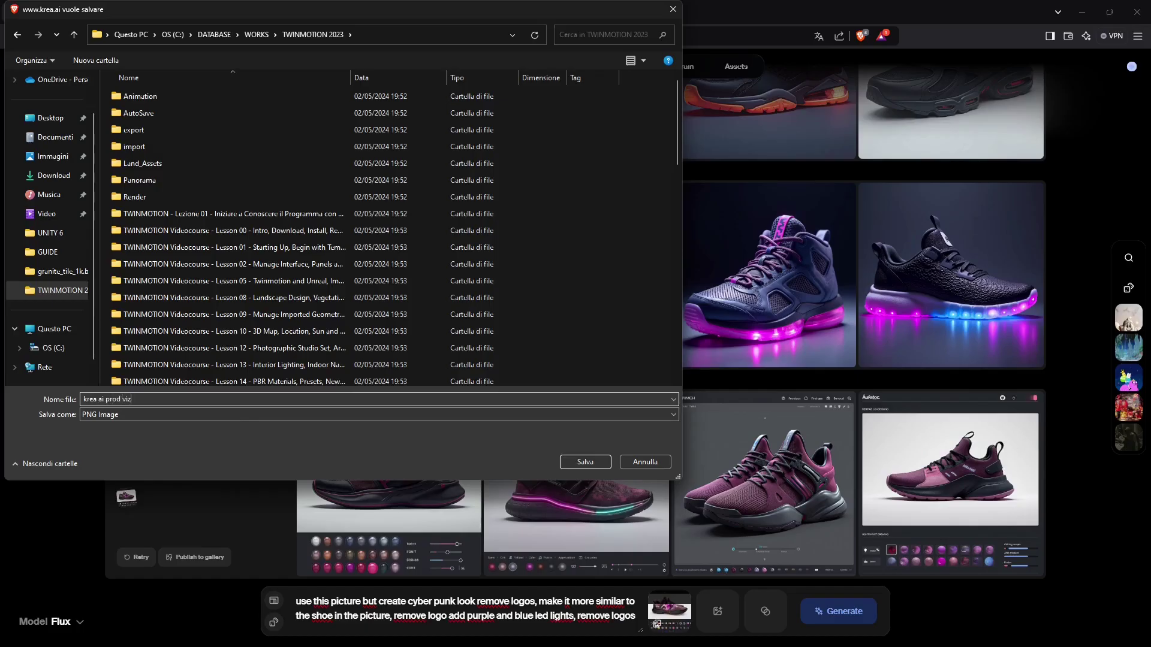
key(Return)
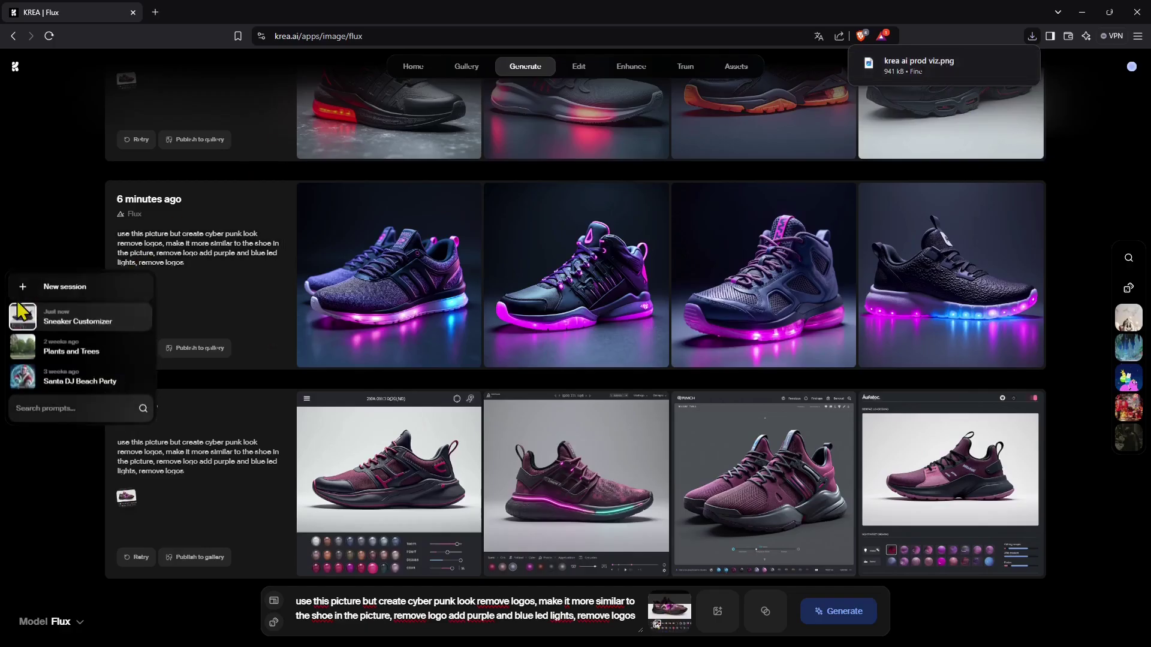
Start a new Flux session, set reference strength to 0.27, and remove the sneaker image
click(46, 288)
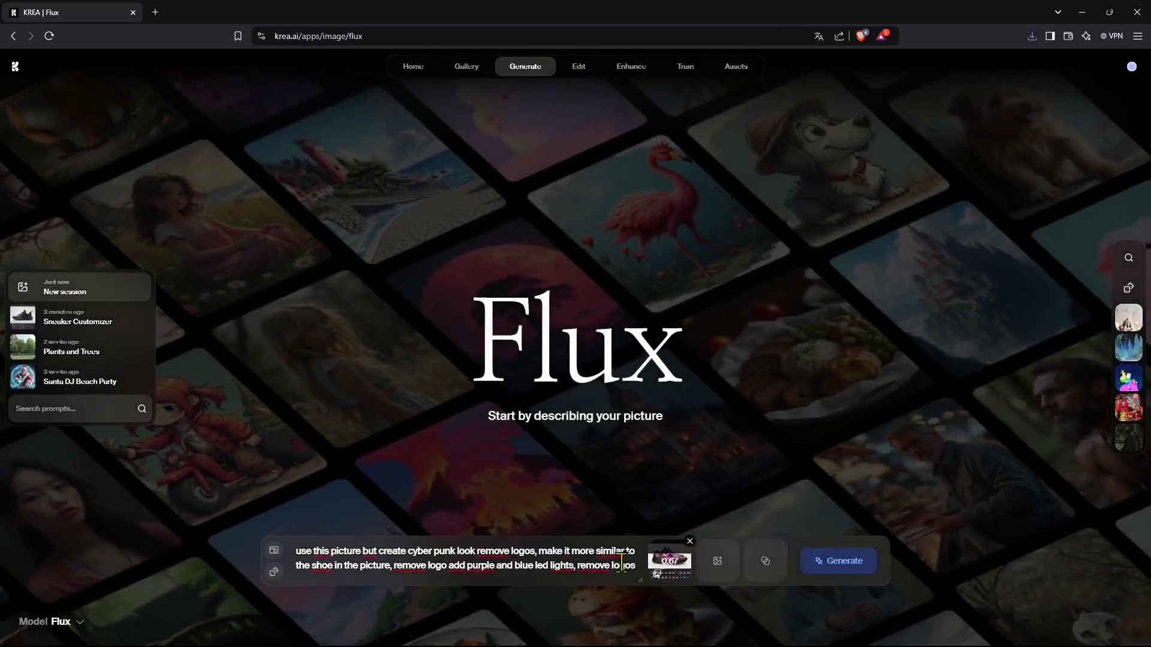
drag(676, 574, 661, 574)
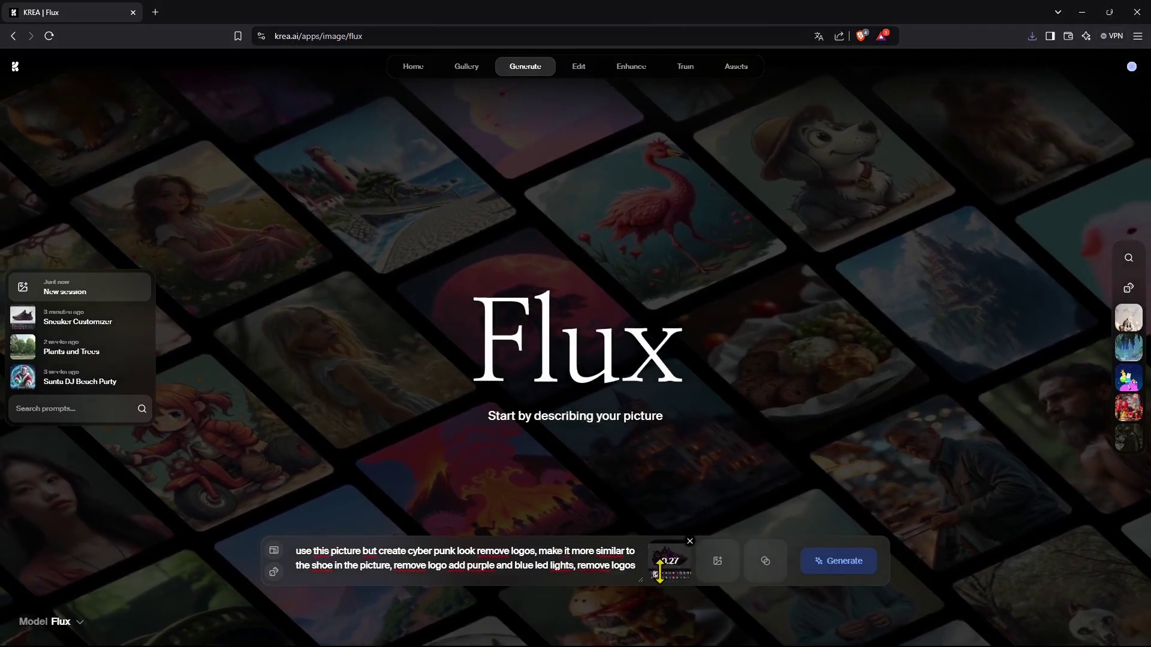
click(690, 542)
Attach the purple Lesson12m Twinmotion render from TWINMOTION 2023 as the reference image
click(693, 561)
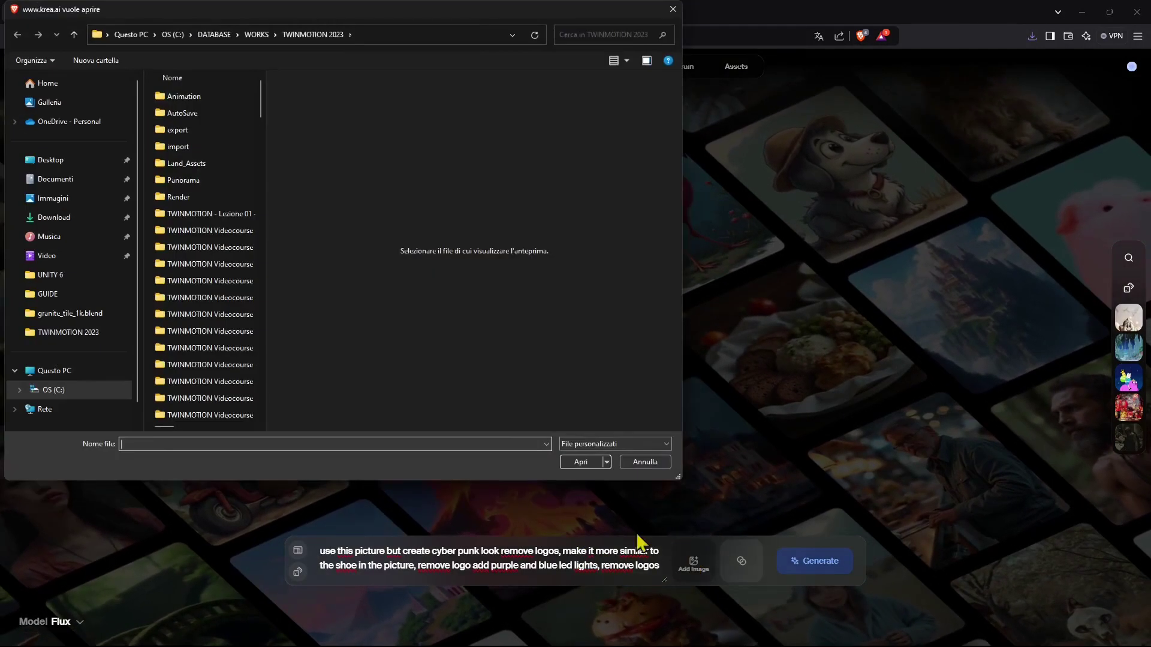
scroll(244, 336, down, 3)
drag(265, 134, 280, 405)
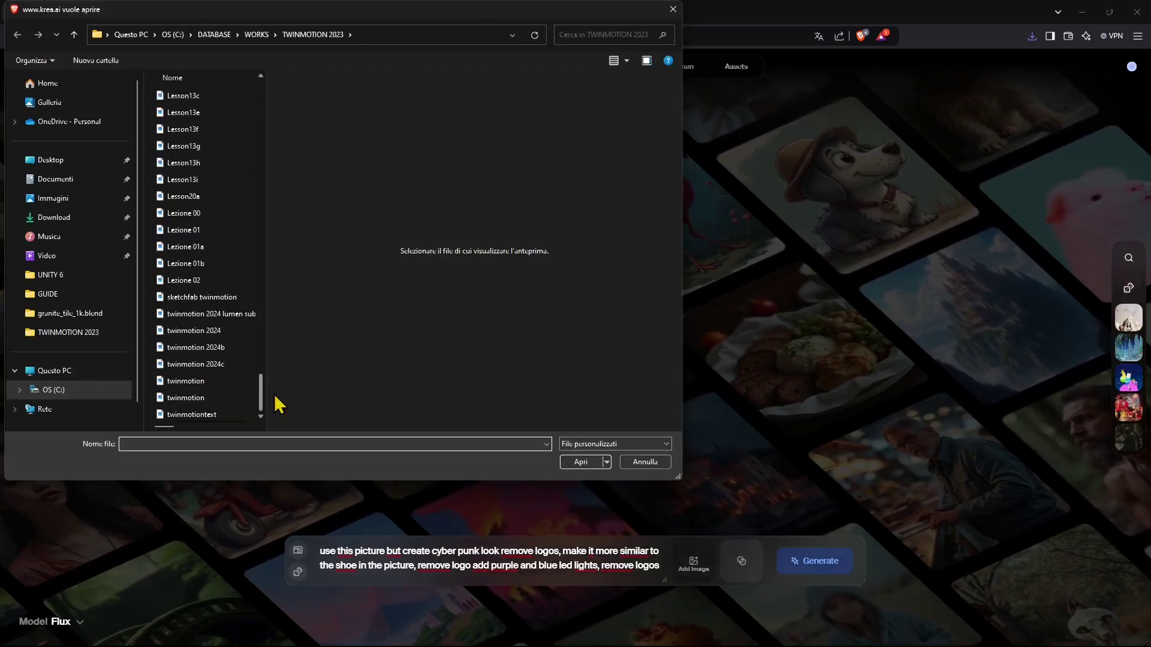
click(180, 213)
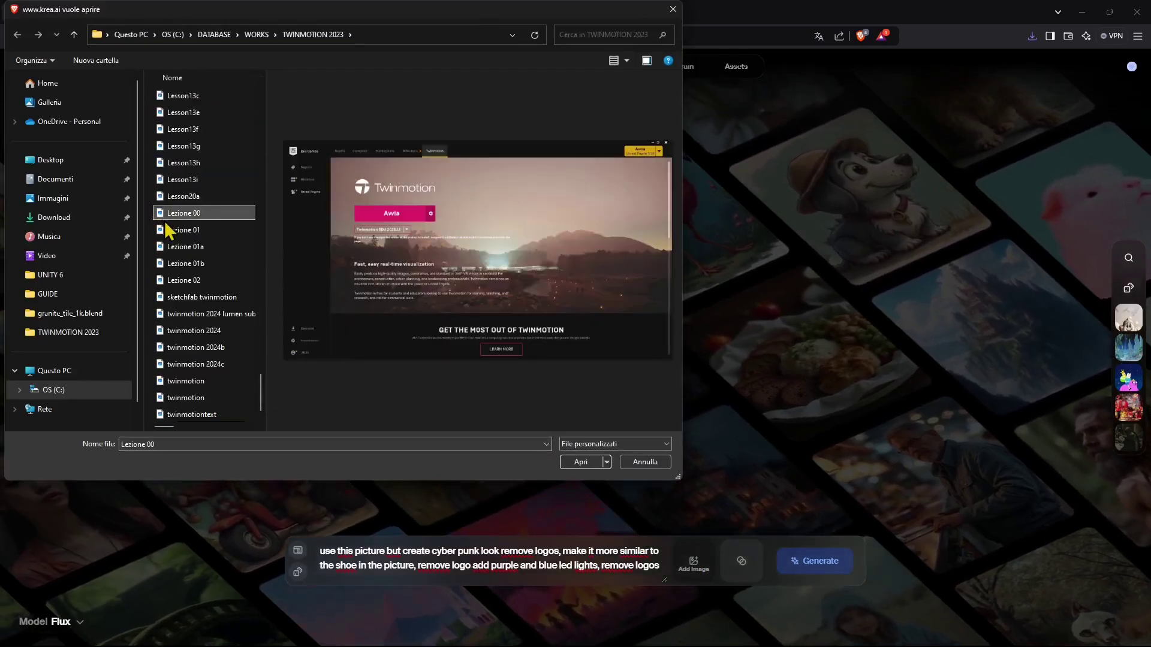
key(Up)
key(Up)
key(Up)
key(Up)
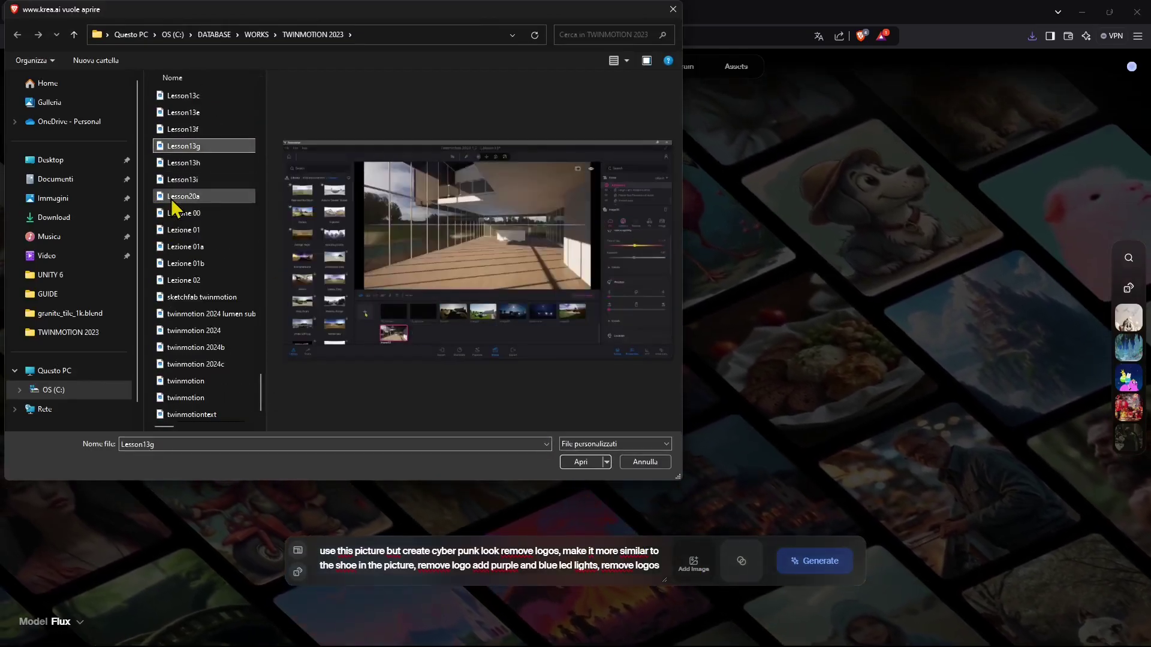
key(Up)
key(Up)
key(Up)
key(Up)
key(Up)
key(Up)
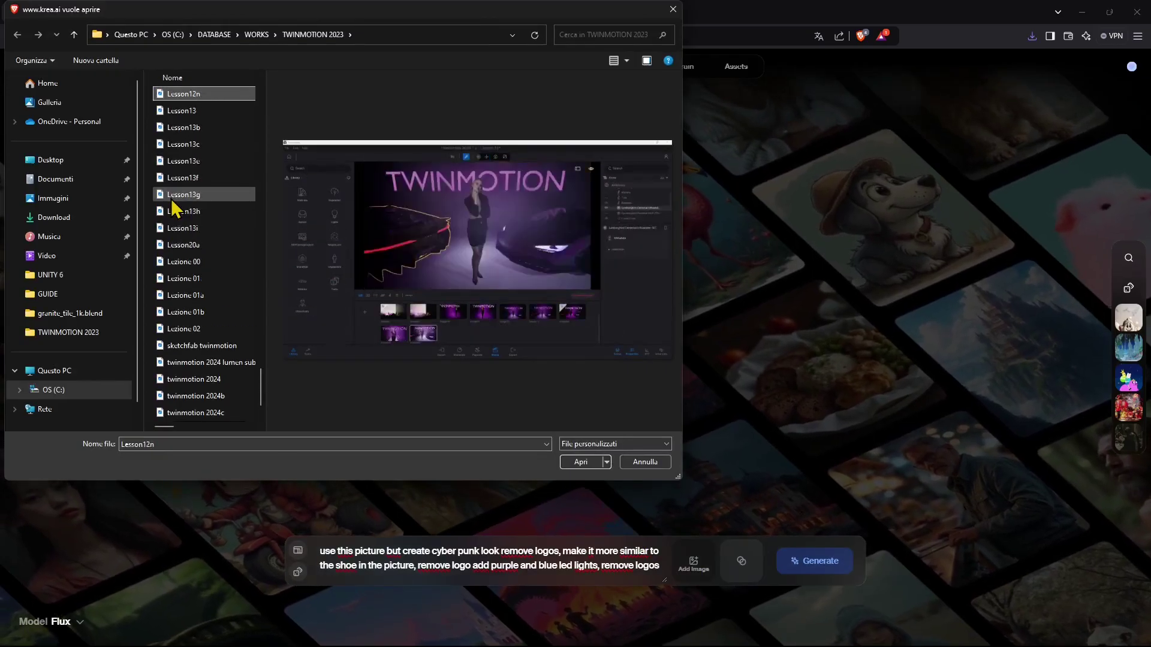
key(Up)
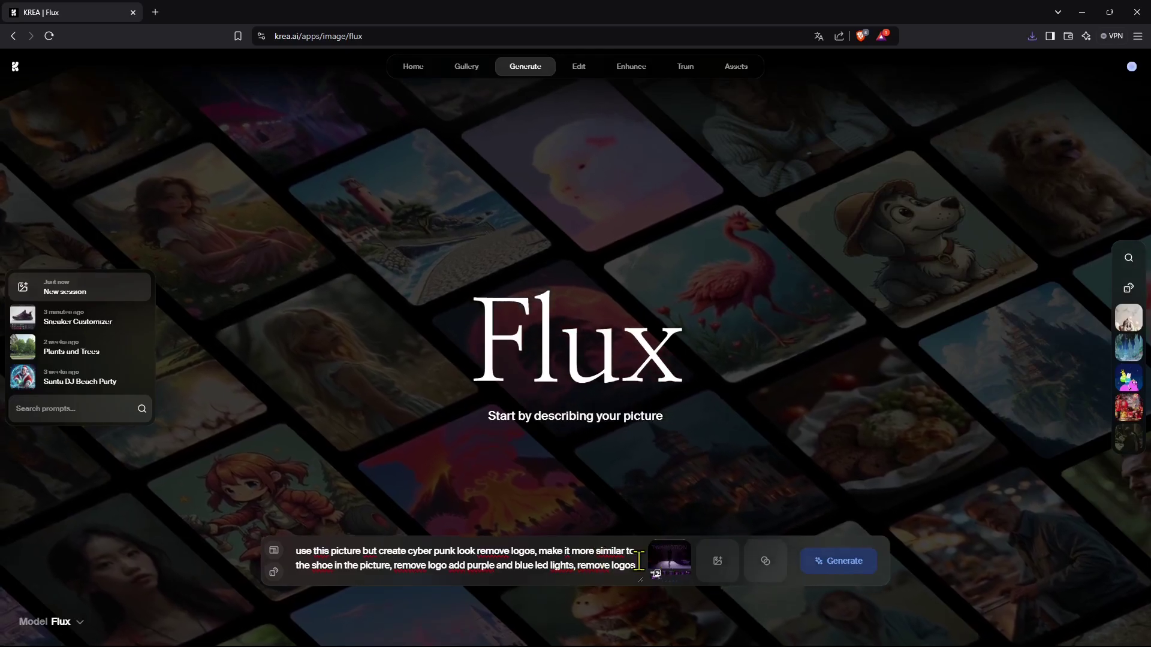
Generate four neon cyberpunk car and sneaker images, then switch to the Enhancer page
click(839, 560)
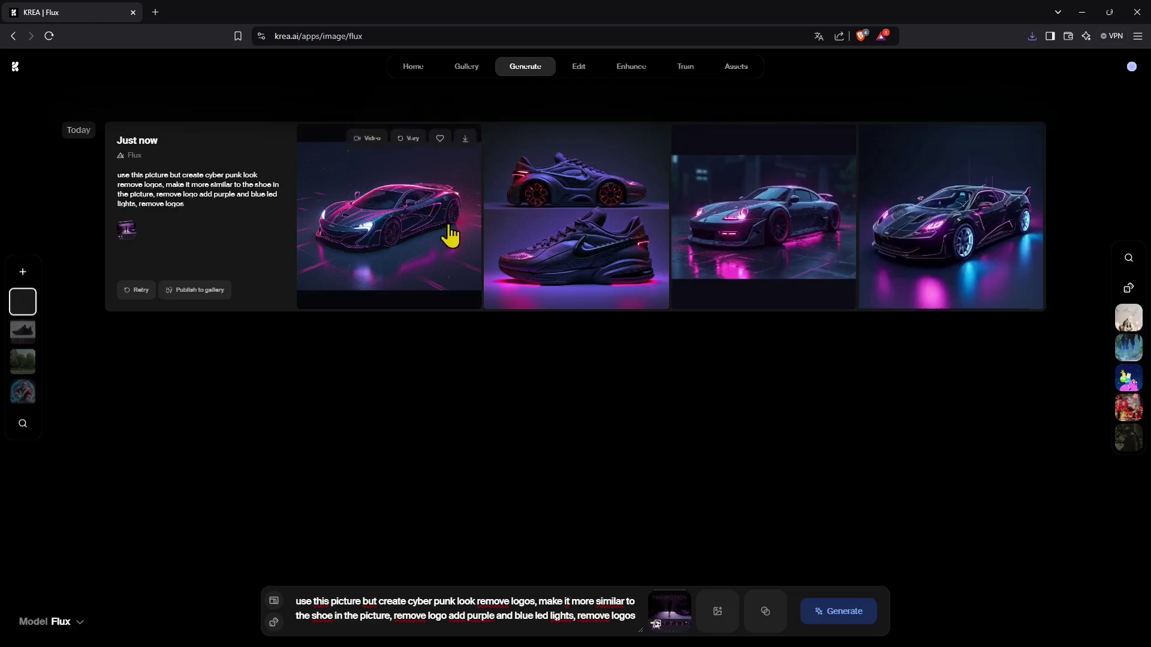
click(631, 68)
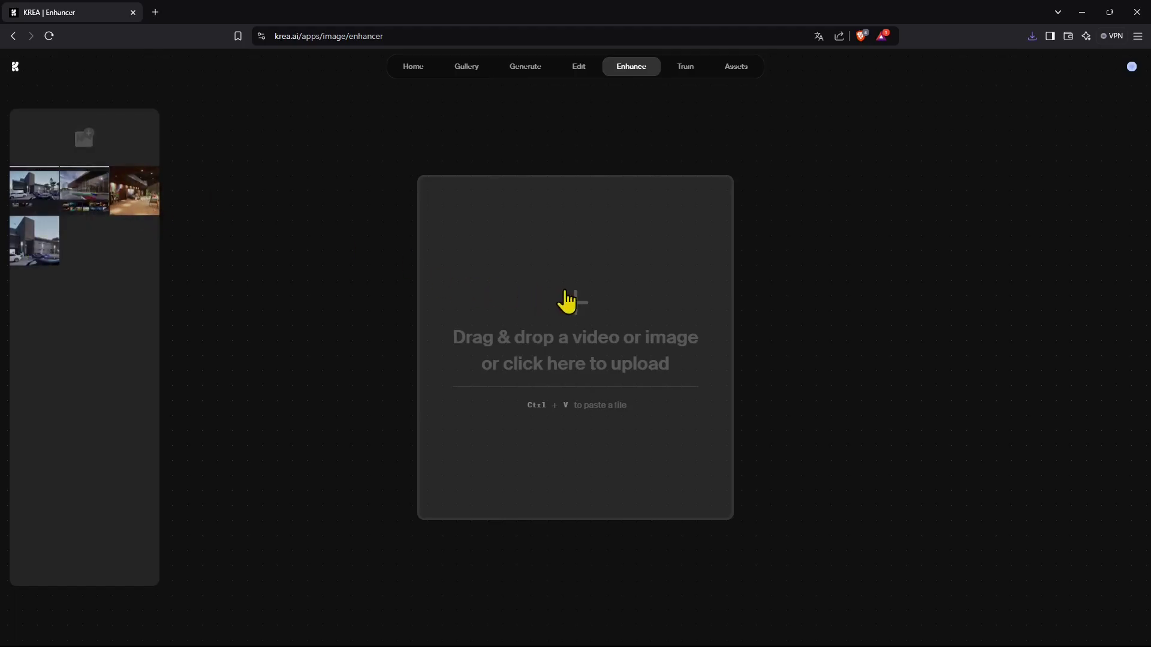
In the upload picker, sort files by date and preview krea ai prod viz enlarged
click(570, 300)
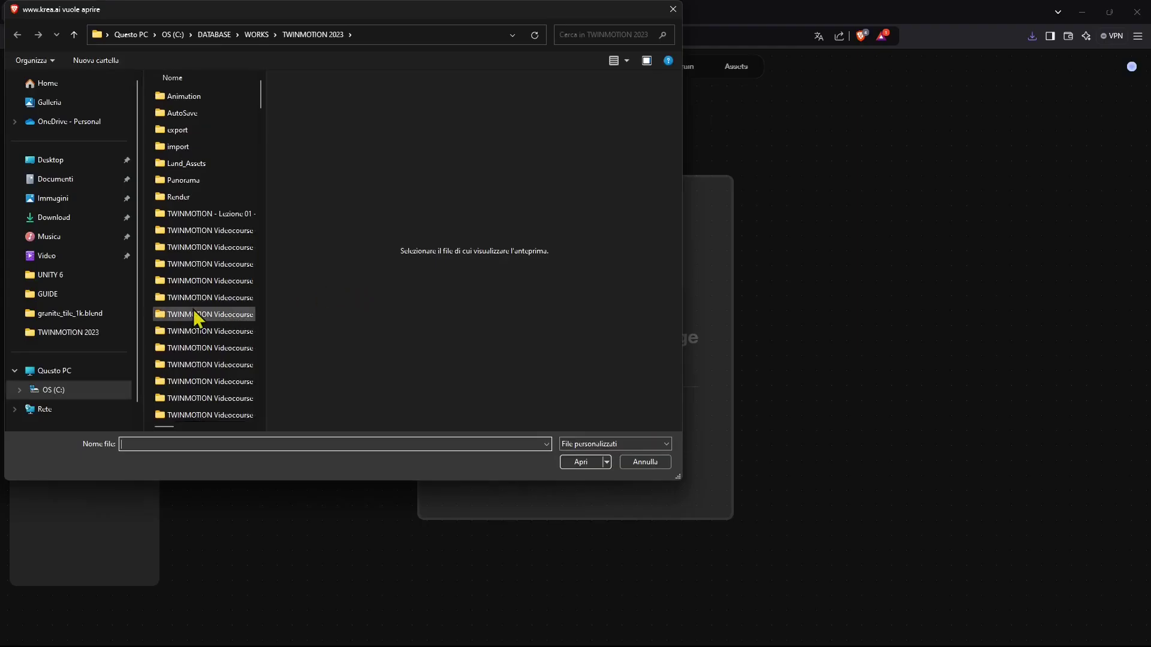
scroll(198, 318, down, 5)
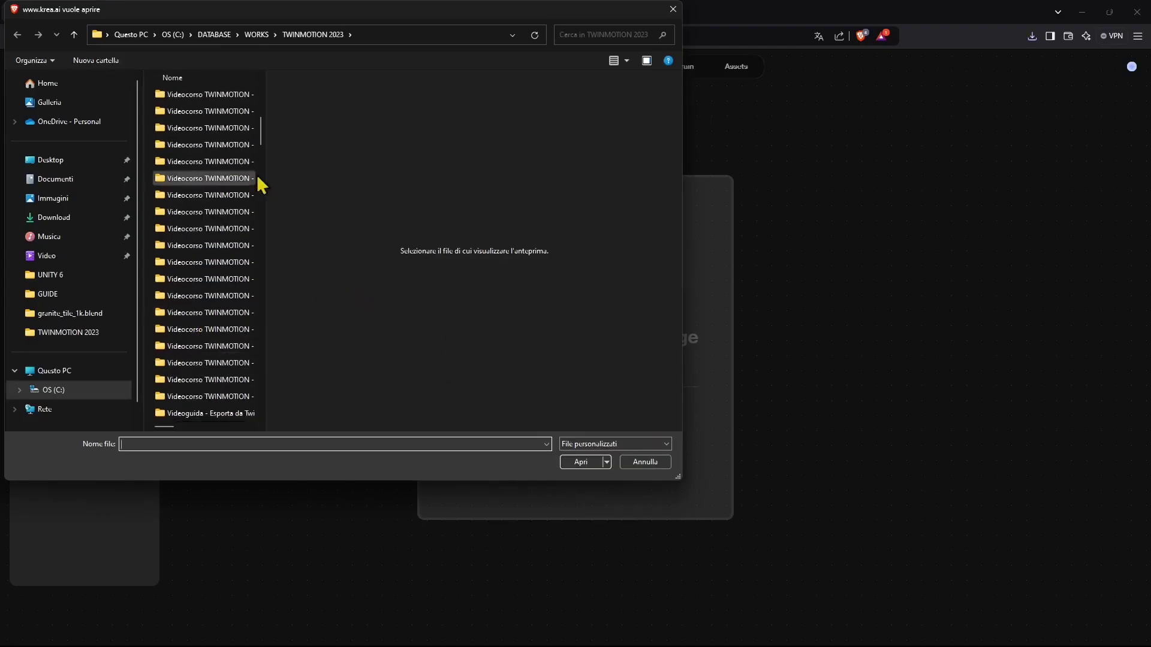
drag(265, 174, 636, 230)
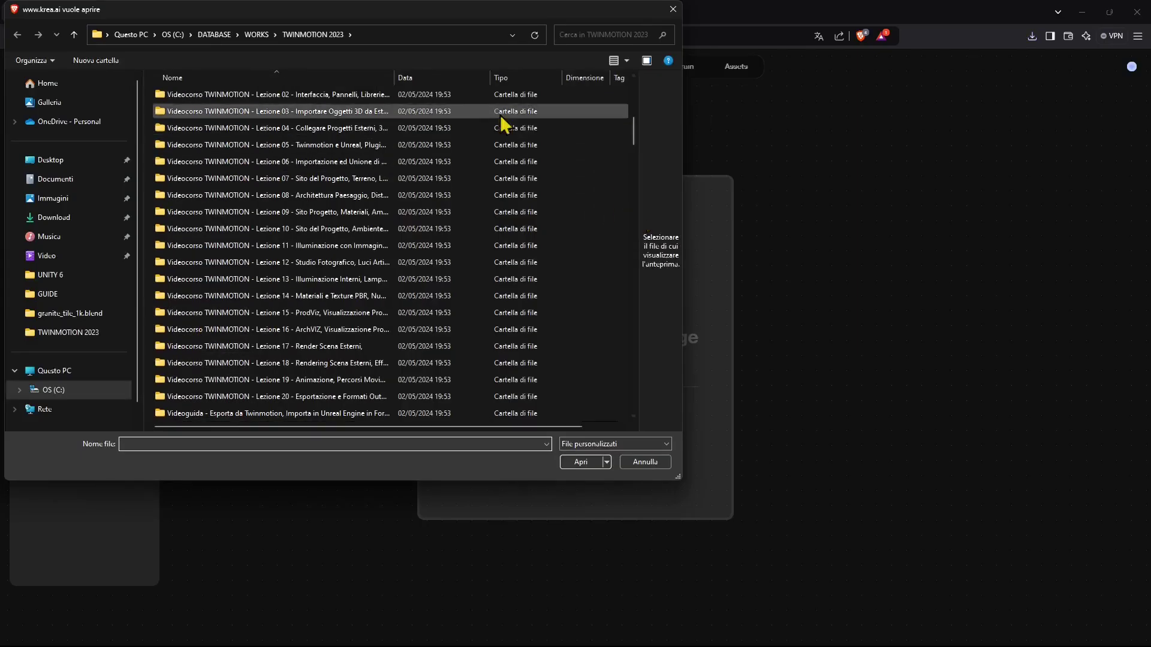
click(416, 81)
drag(633, 99, 634, 166)
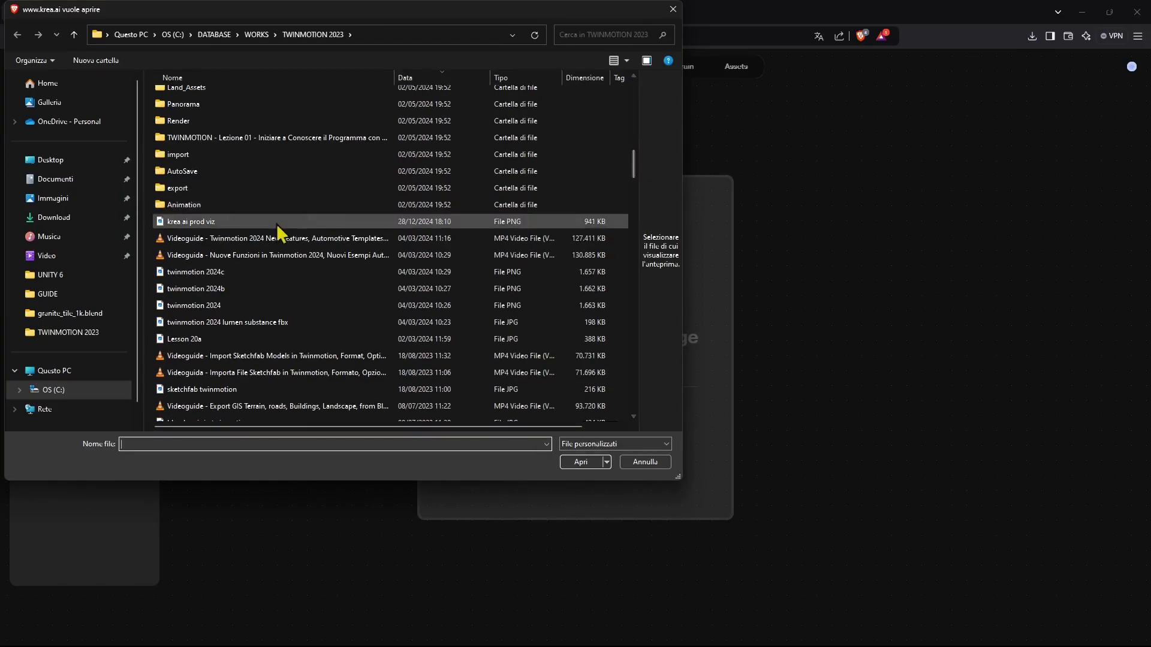
click(228, 222)
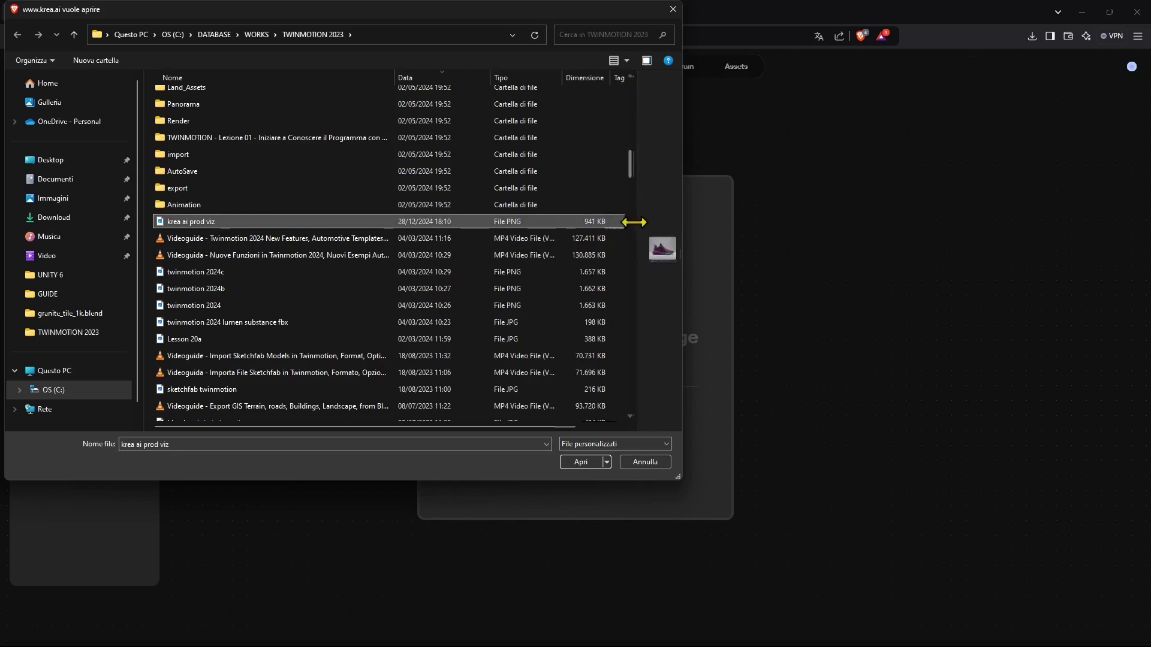
drag(630, 228, 437, 229)
Preview the Lesson12i, Lesson12m, Lesson13 and Lesson13b renders and the files after them
drag(433, 175, 418, 292)
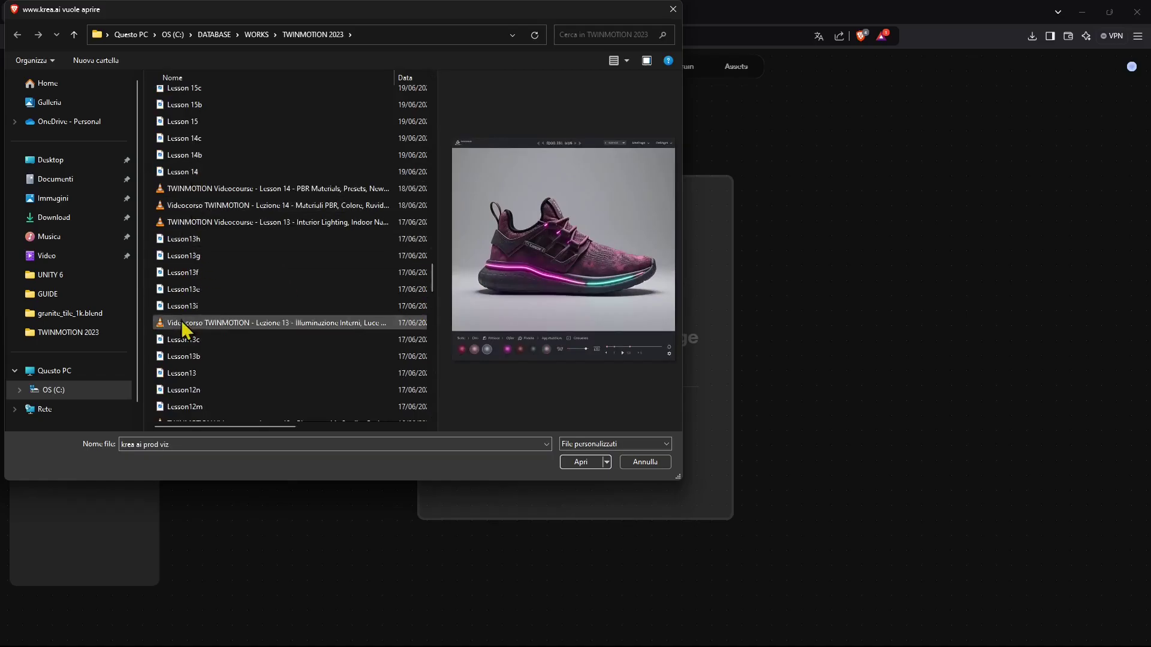
scroll(192, 342, down, 2)
click(212, 363)
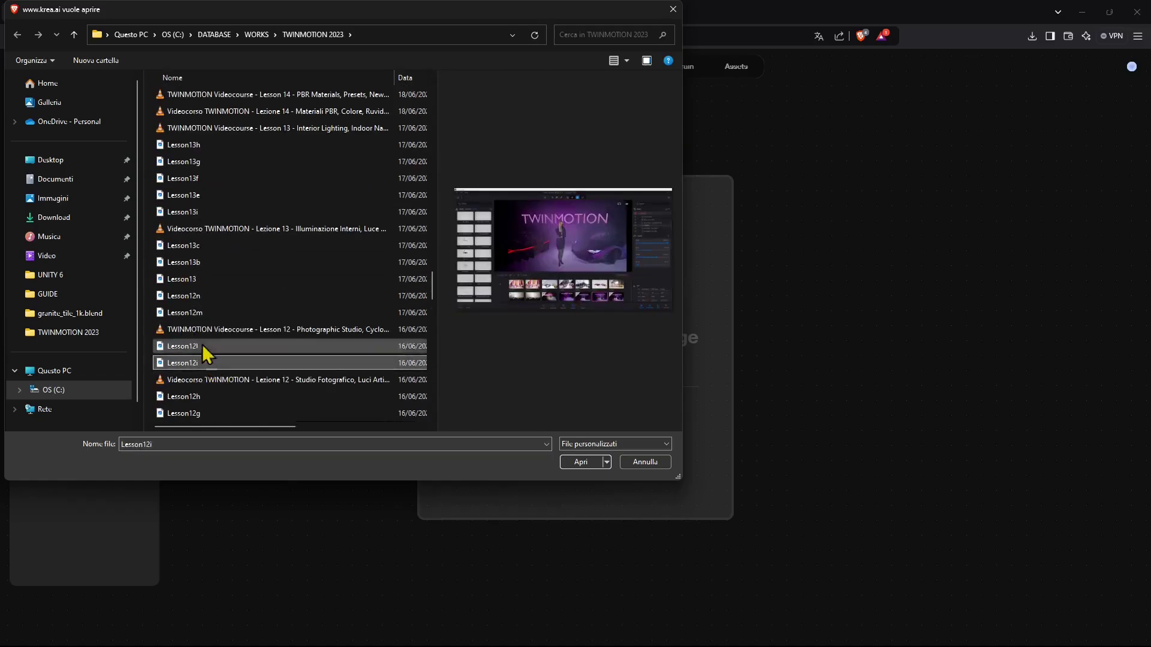
click(198, 312)
click(204, 279)
click(205, 267)
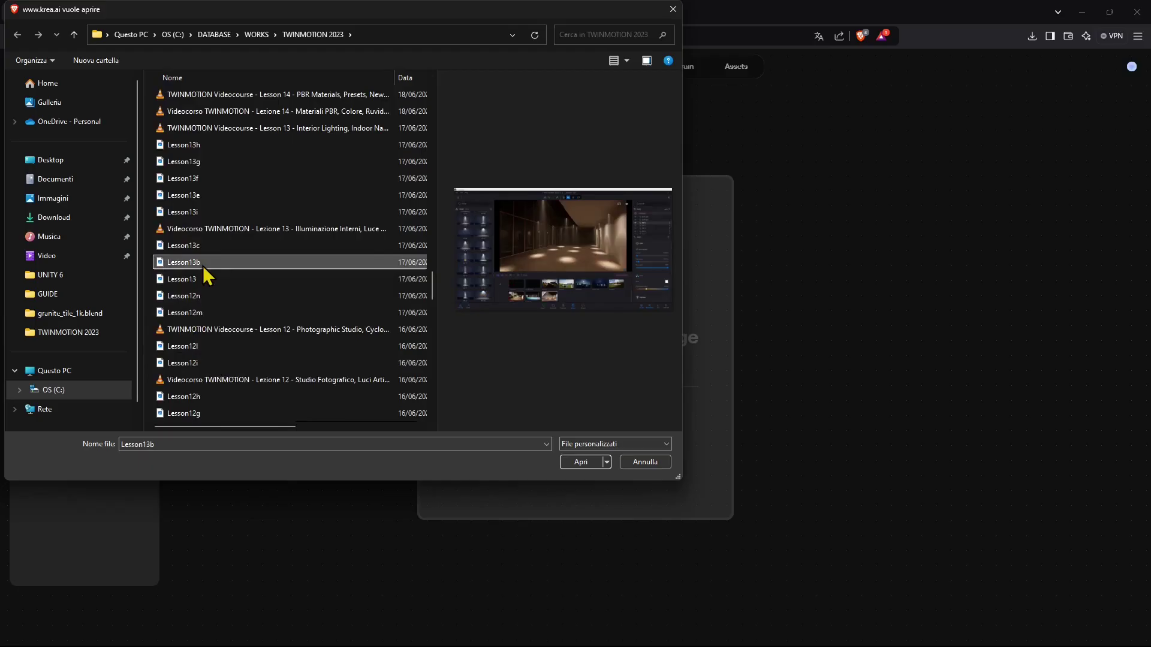
key(Down)
key(Down)
key(Down)
key(Down)
key(Down)
key(Down)
key(Down)
key(Down)
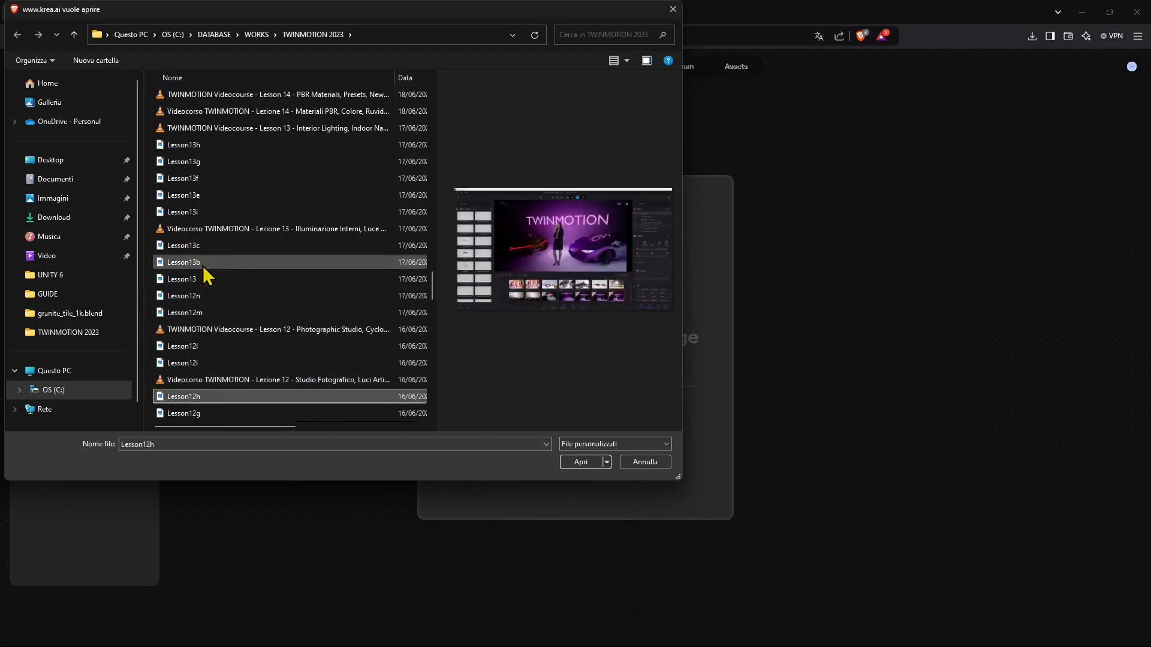
key(Down)
key(Down)
key(Down)
key(Down)
key(Down)
key(Down)
key(Down)
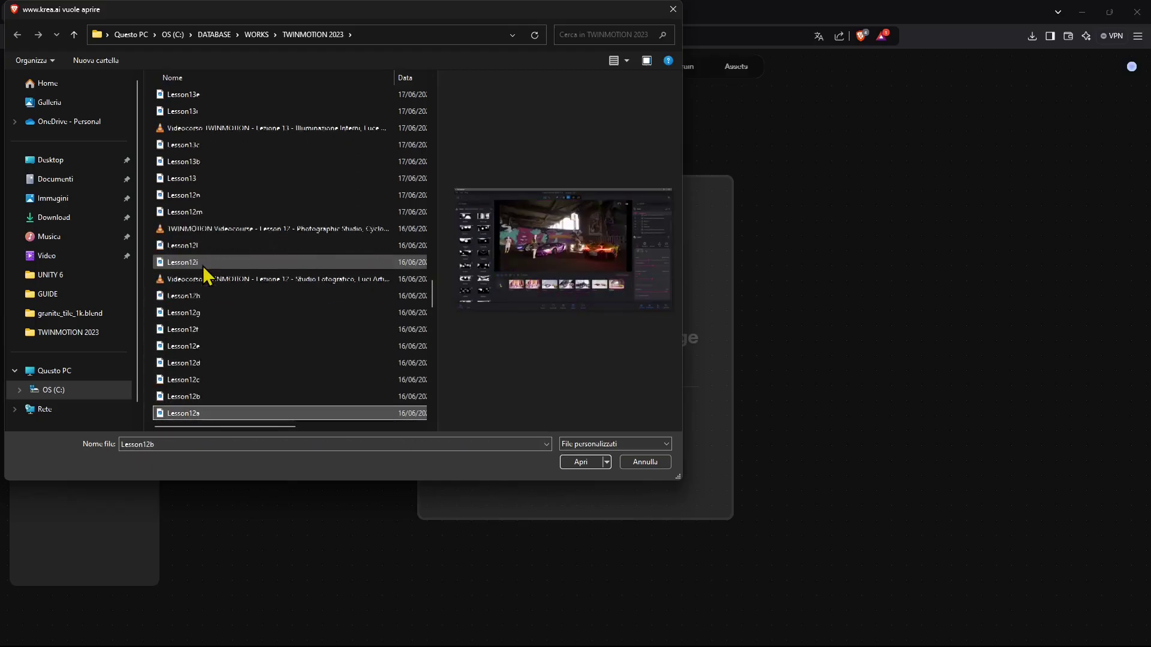
key(Down)
key(Down)
key(Down)
key(Down)
key(Down)
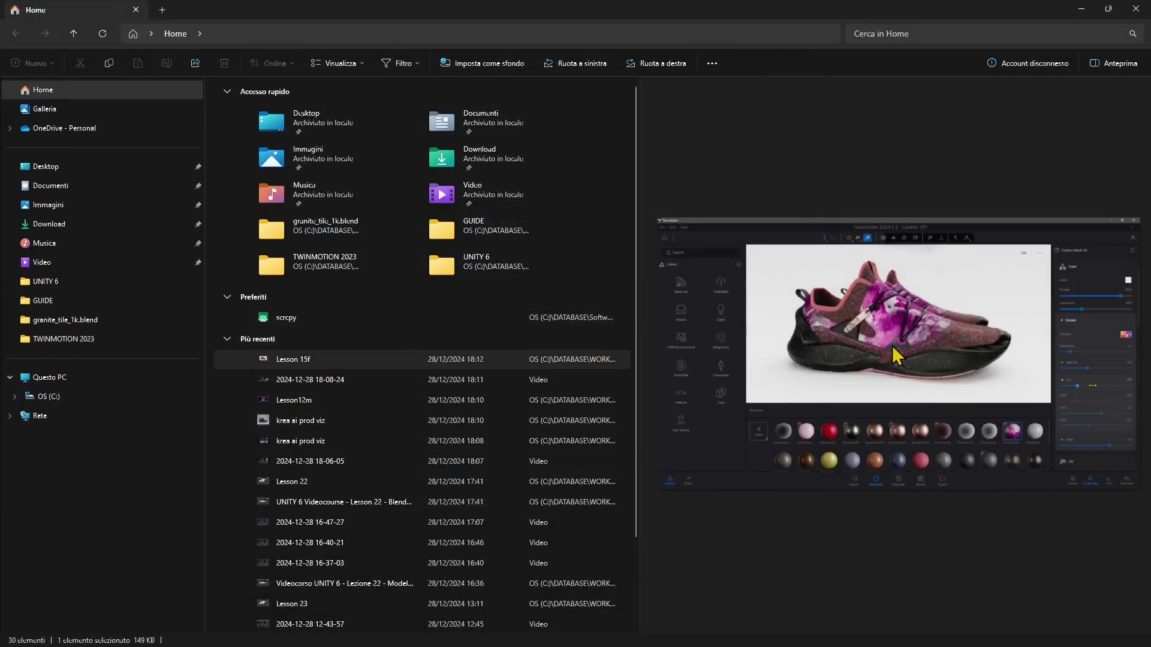
Place File Explorer beside Krea and drop the Lesson 15f render into the Enhancer
double_click(654, 11)
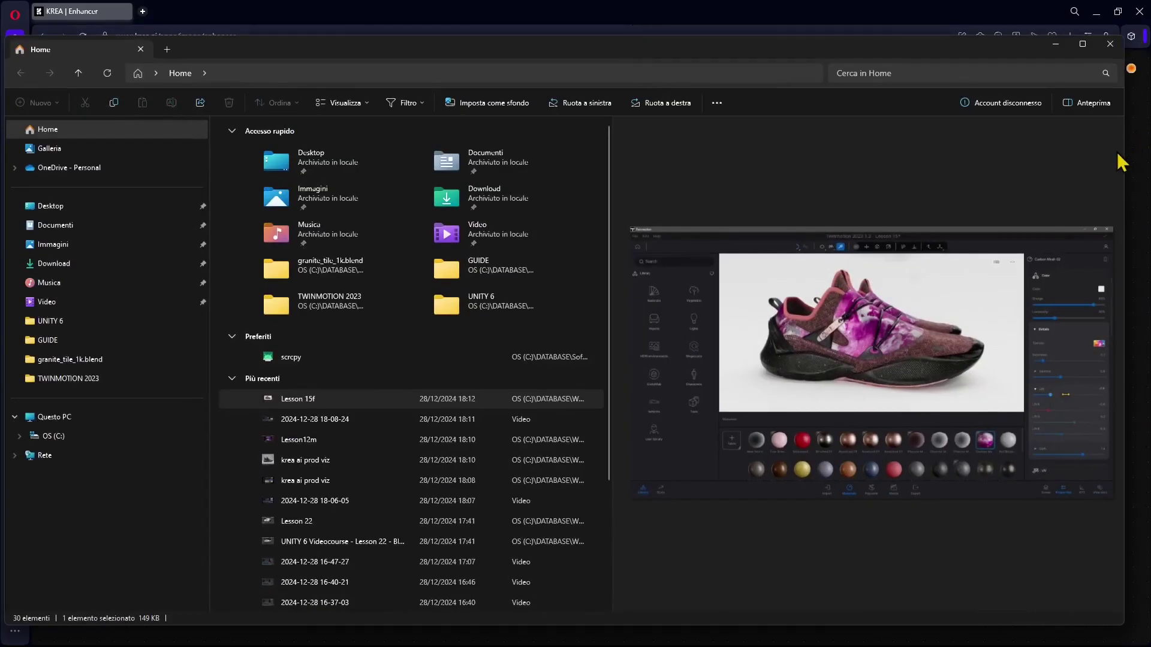
drag(1124, 151, 784, 147)
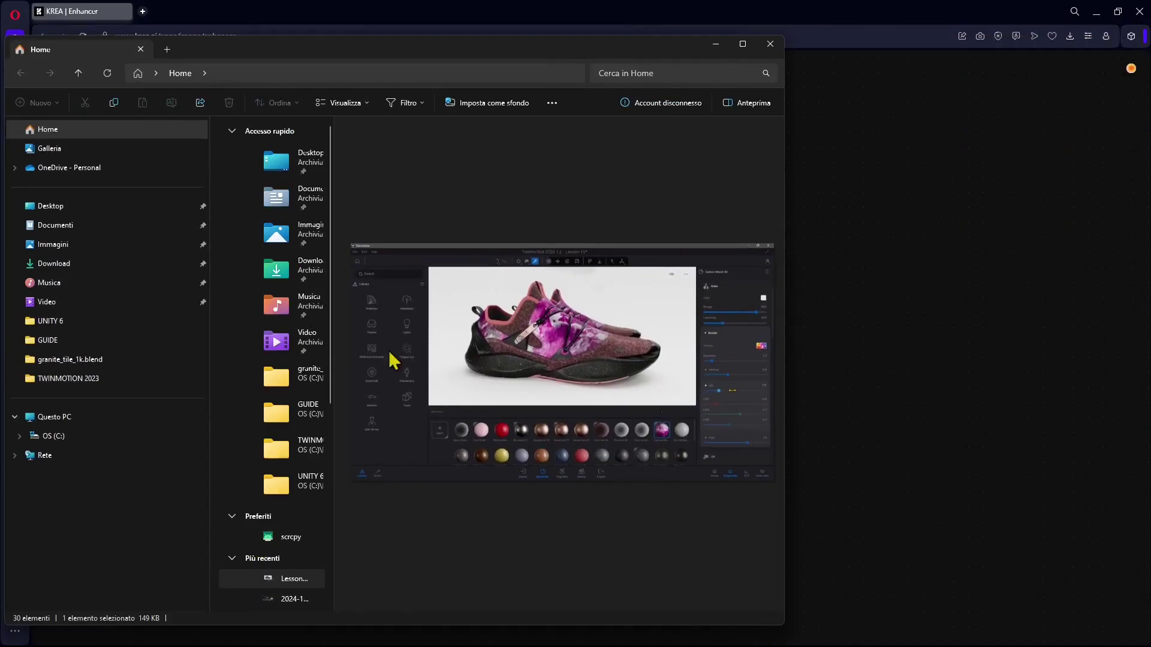
drag(271, 582, 851, 381)
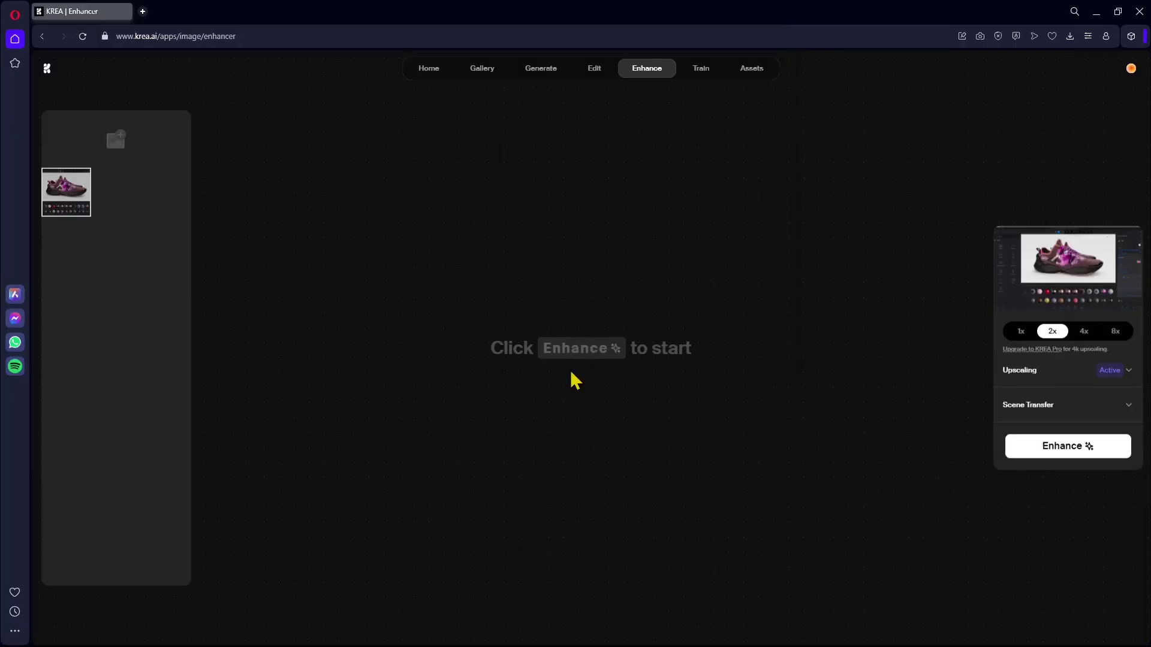
Try the 4x and 8x upscale options, then enhance the shoe render at 2x
click(1084, 330)
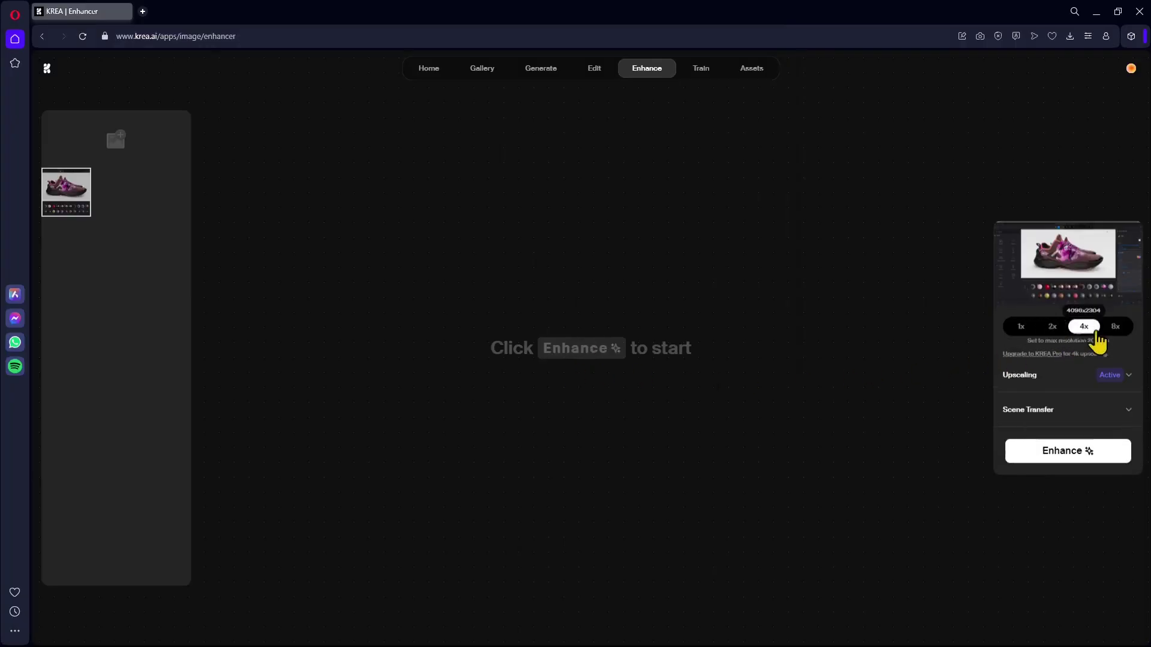
click(1113, 328)
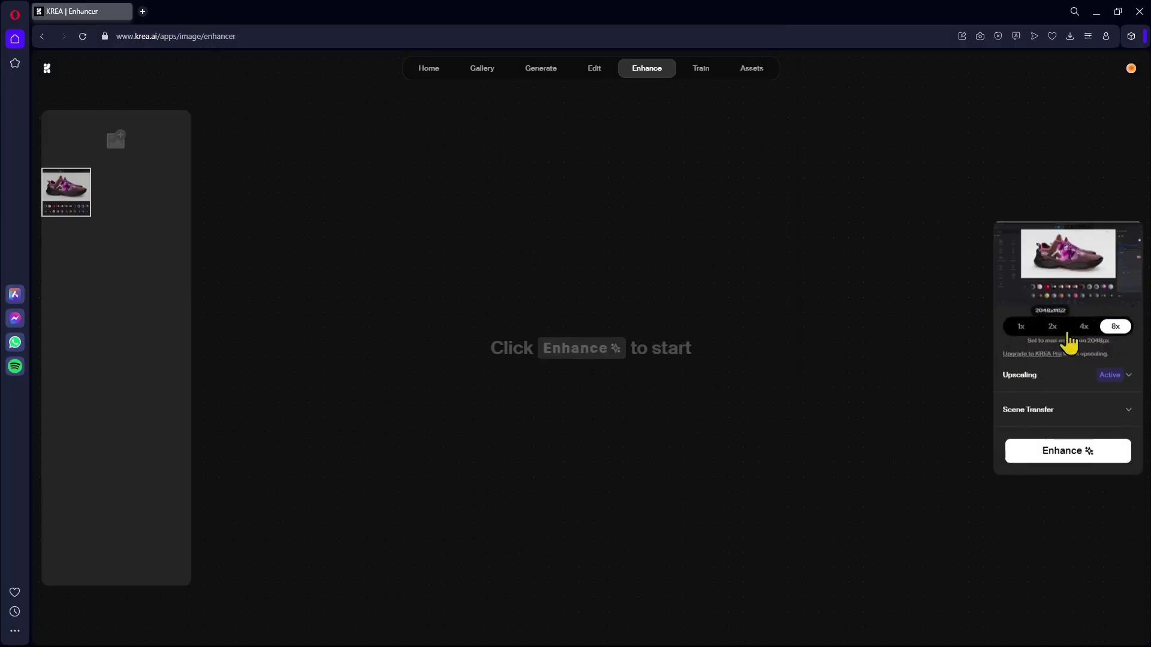
click(1052, 328)
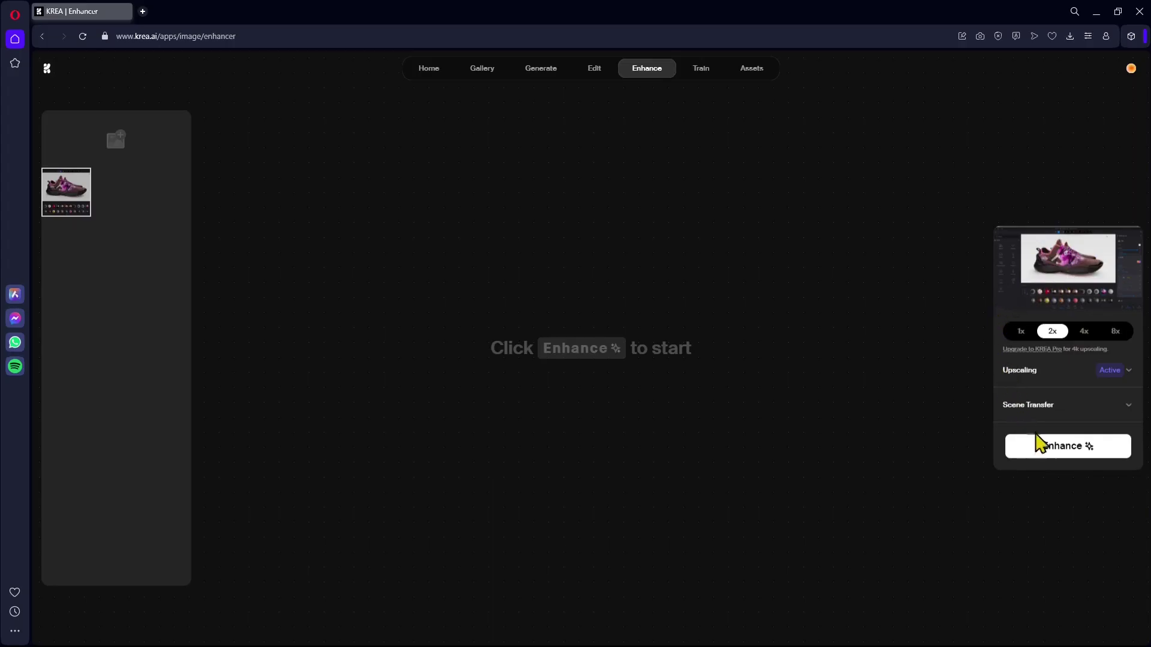
click(1042, 445)
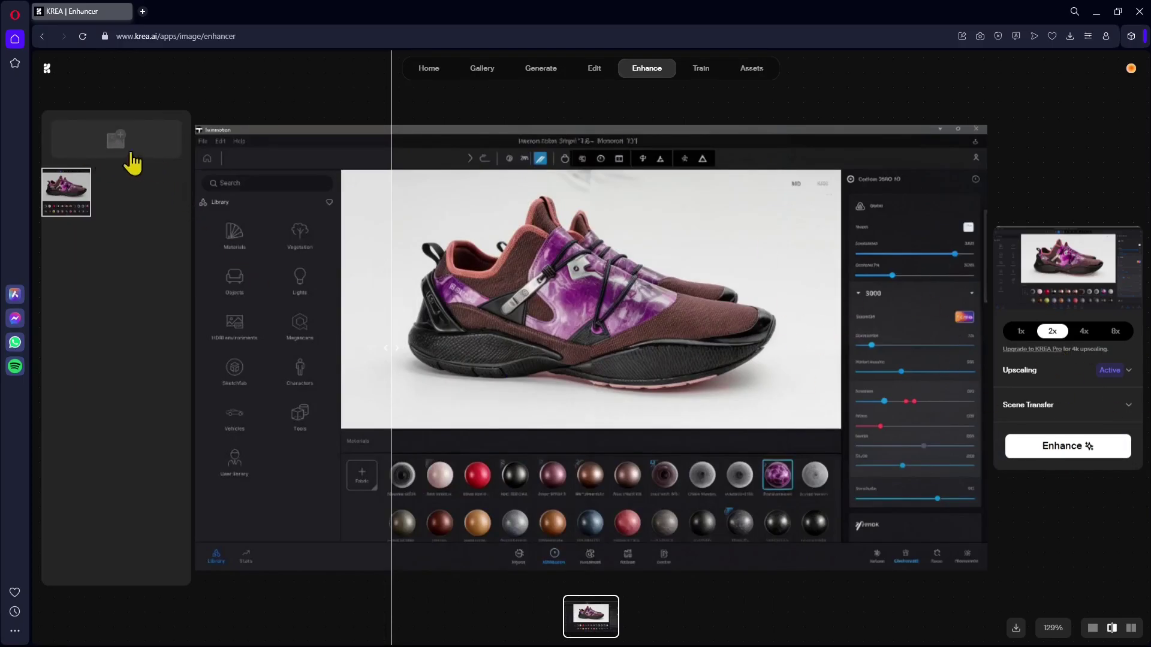
Upload the 'krea ai prod viz' image from the TWINMOTION 2023 folder into the Enhancer
click(123, 159)
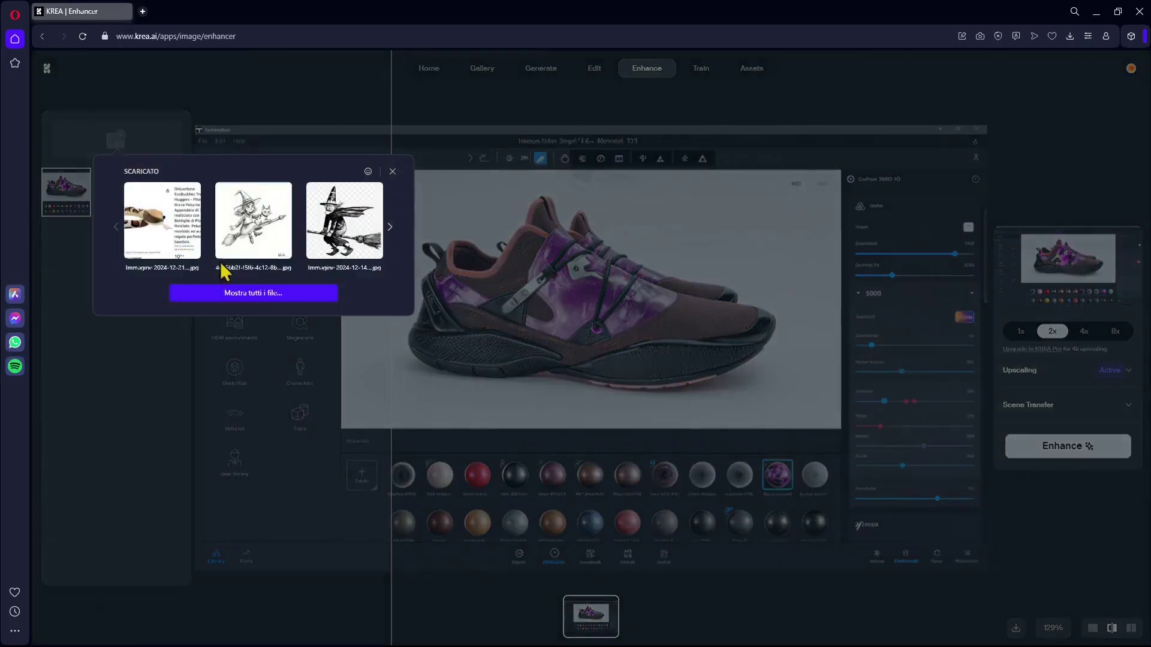
click(235, 290)
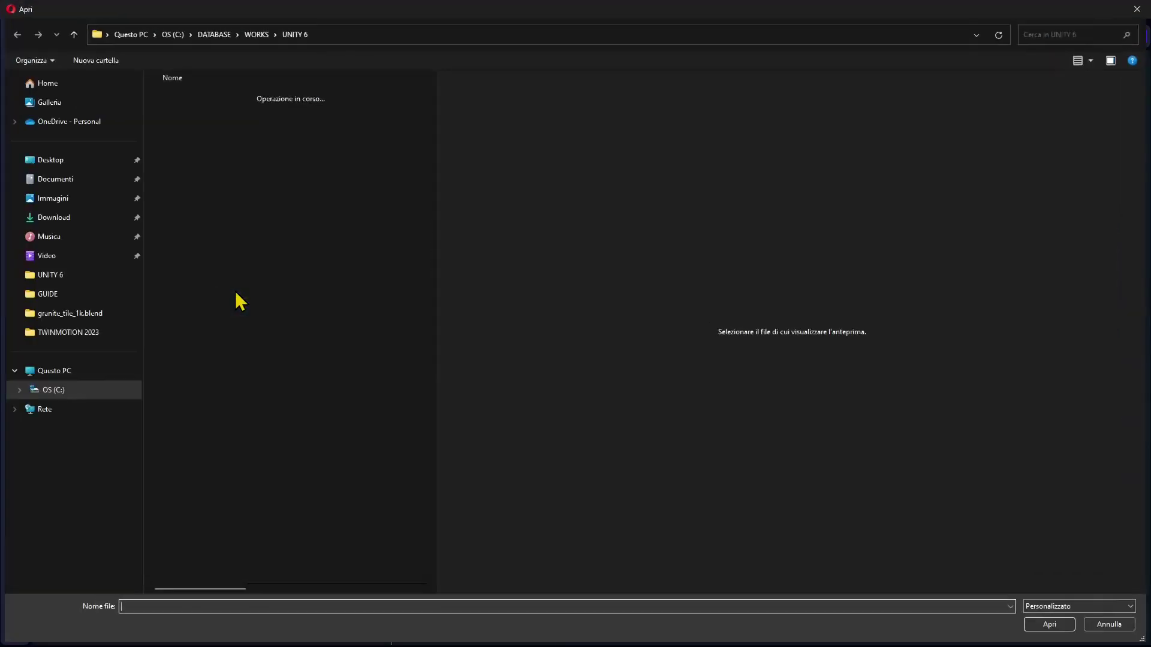
click(117, 333)
scroll(213, 198, down, 15)
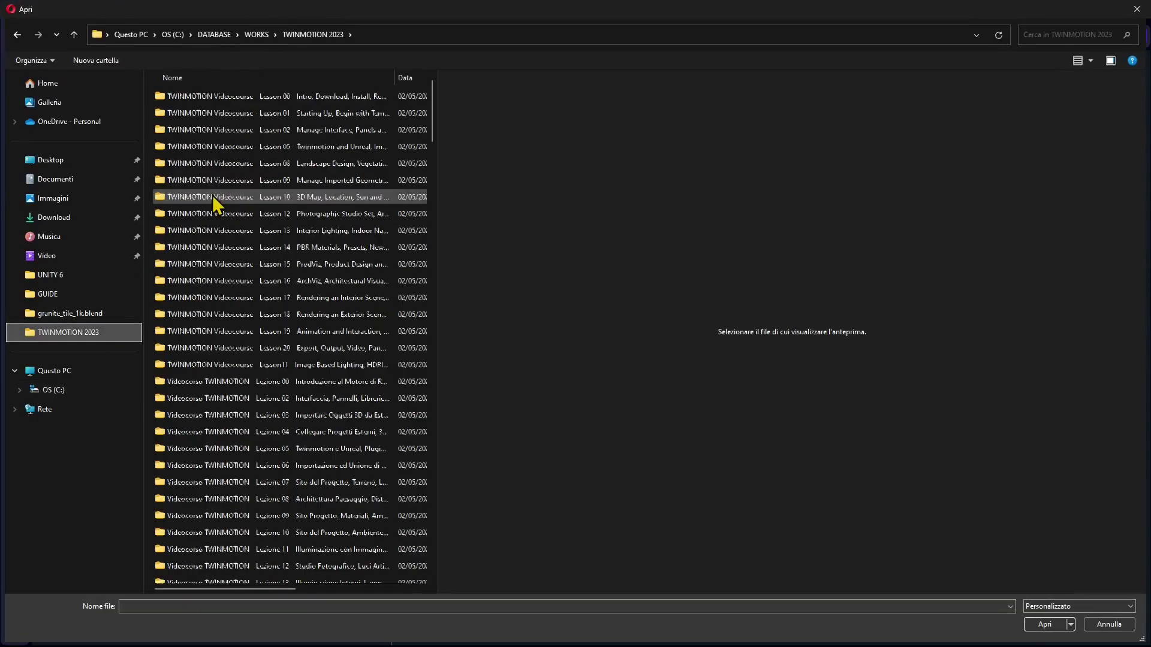
scroll(227, 321, down, 4)
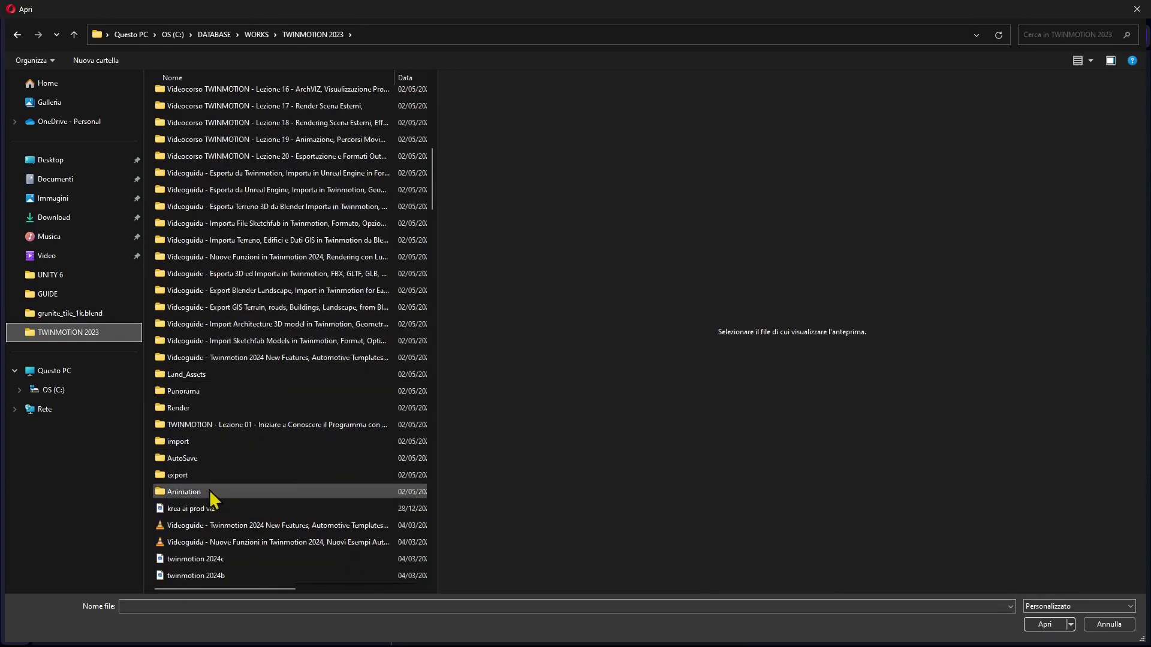
click(212, 509)
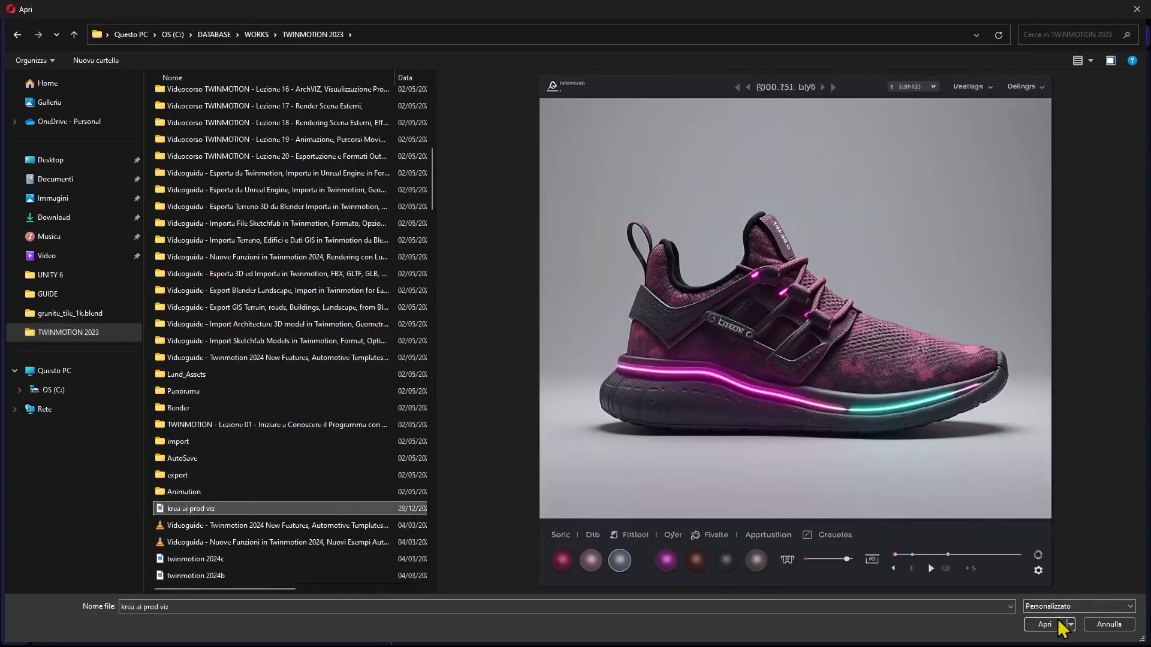
click(1059, 623)
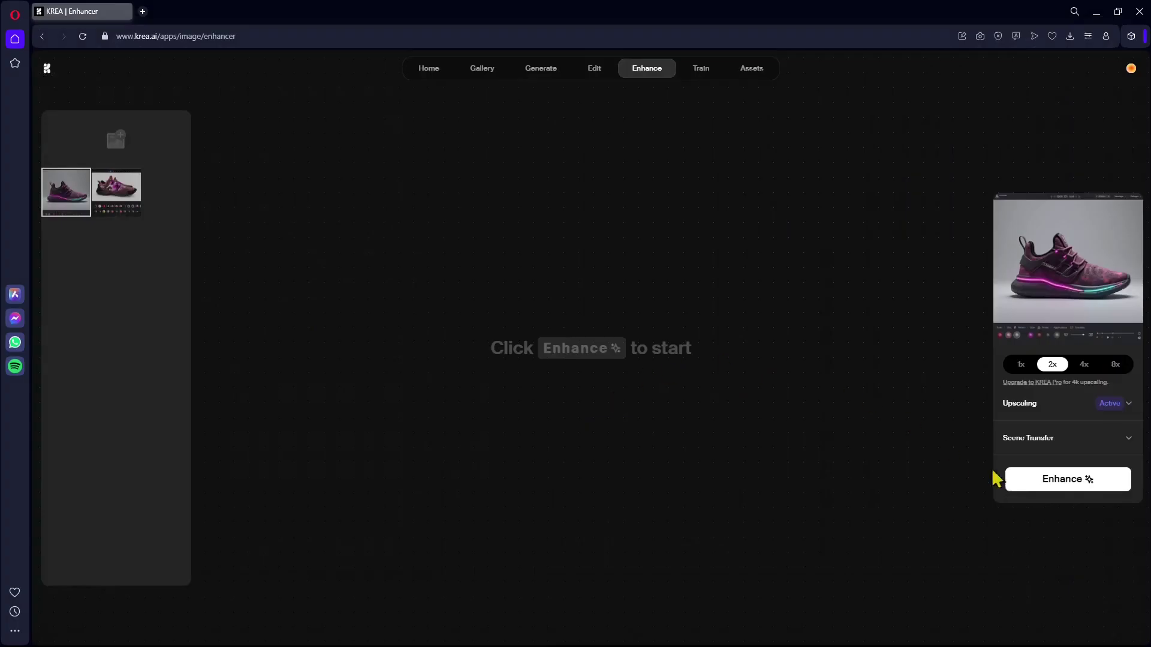
Enhance the cyberpunk sneaker at 2x and compare original versus enhanced with the divider
click(1055, 483)
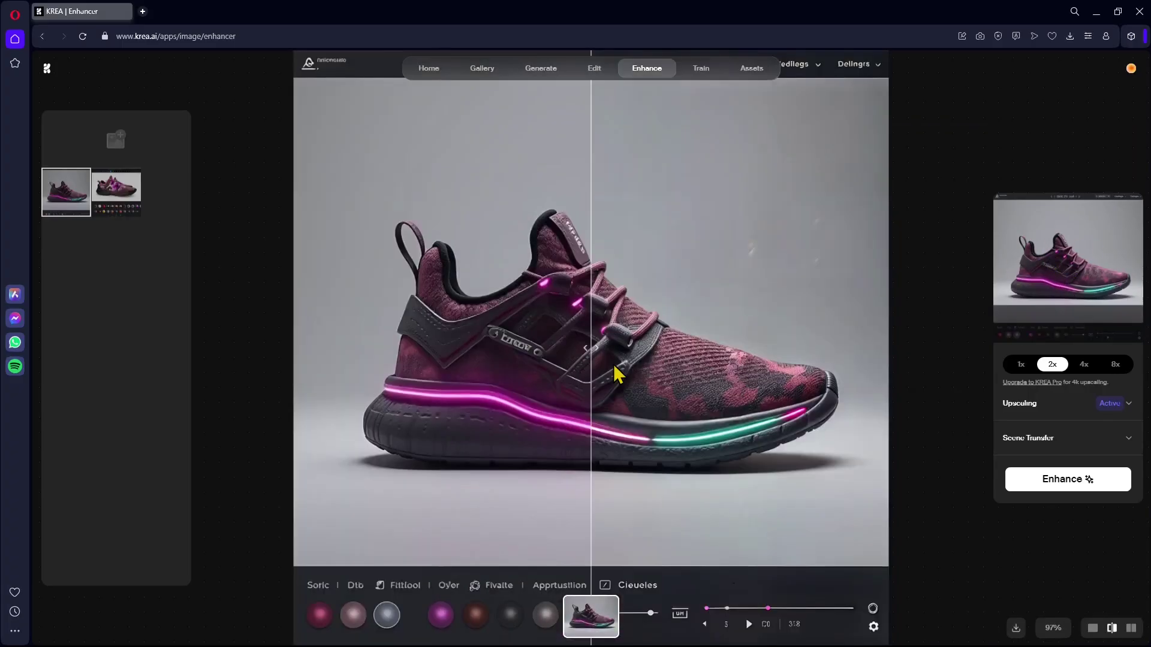
drag(587, 361, 211, 157)
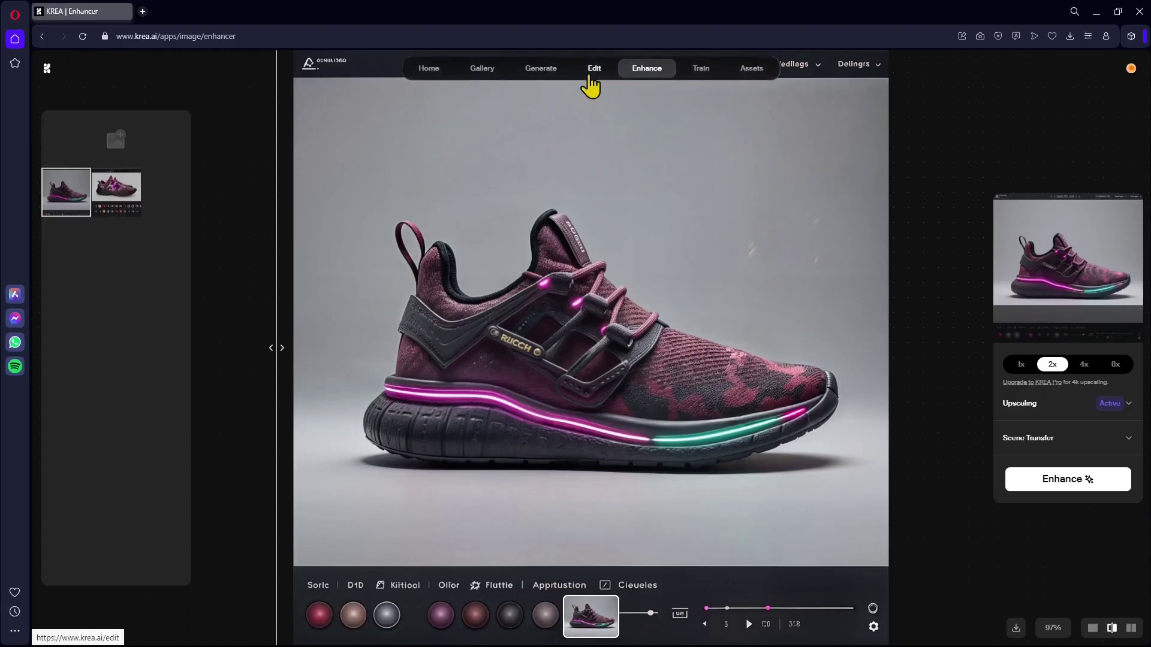
Go from the Edit page to Assets and enlarge the thumbnails of today's four shoe images
click(594, 70)
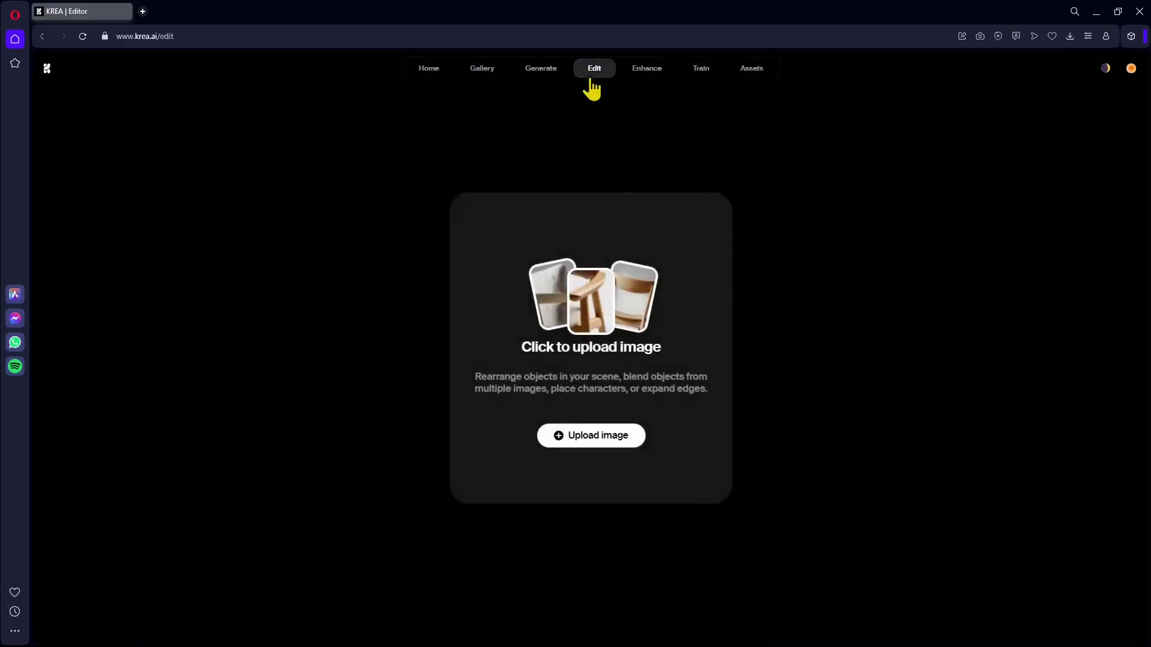
mouse_move(545, 81)
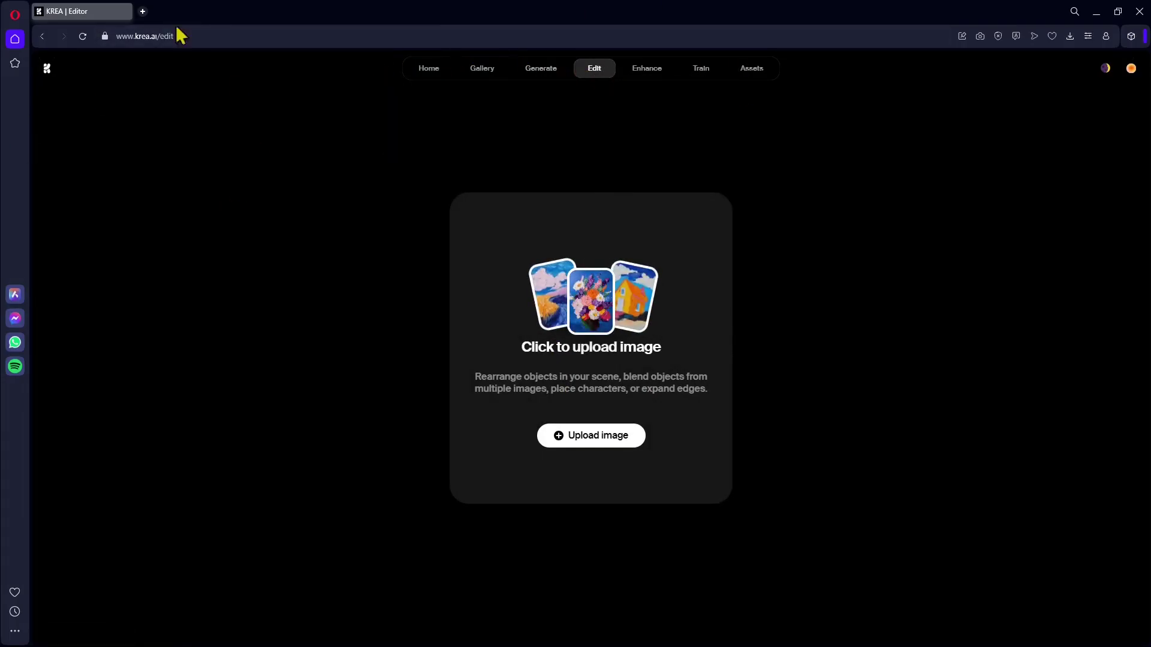
click(756, 77)
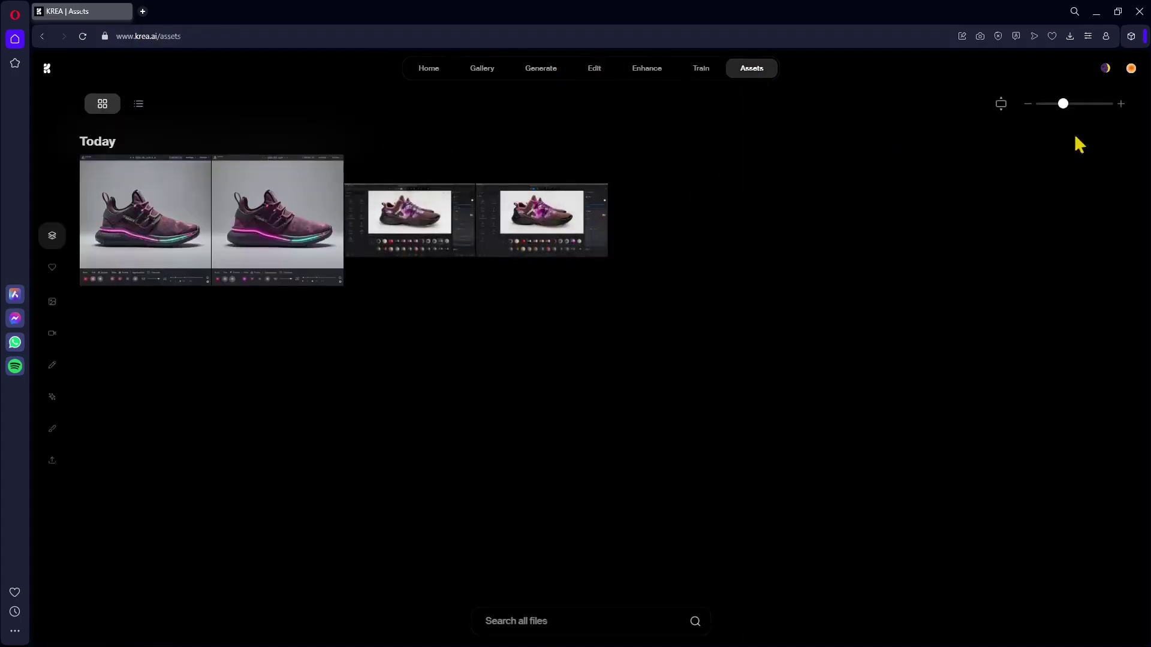
mouse_move(1069, 108)
mouse_down()
mouse_move(1085, 107)
mouse_move(1074, 108)
mouse_up()
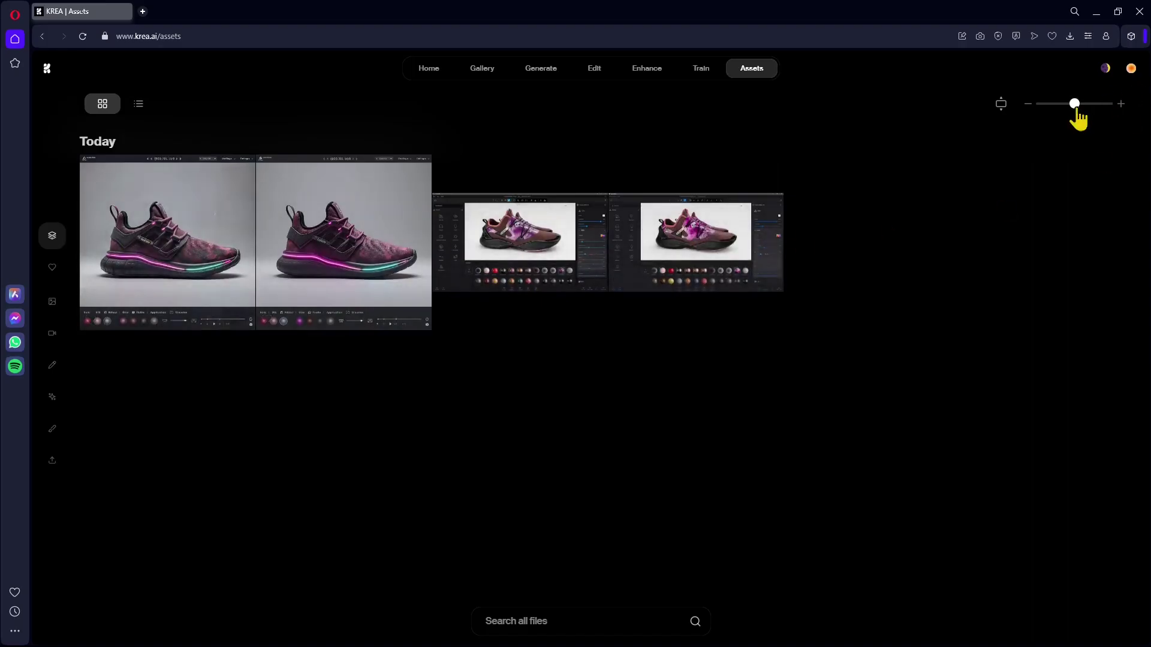
drag(1077, 107, 1086, 105)
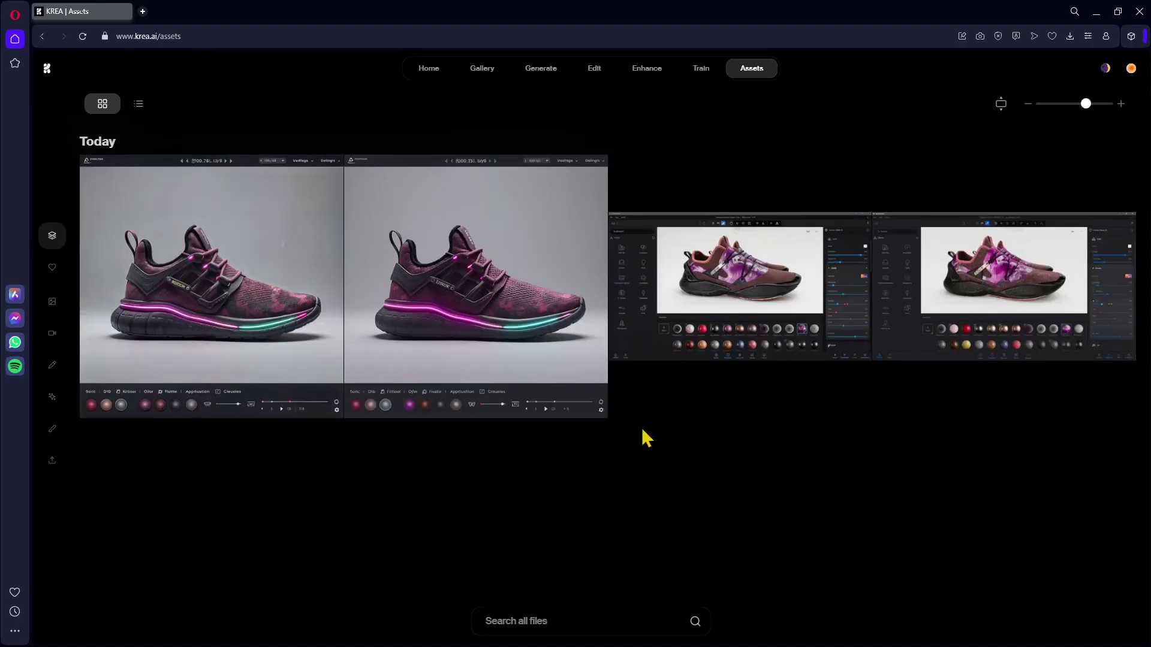